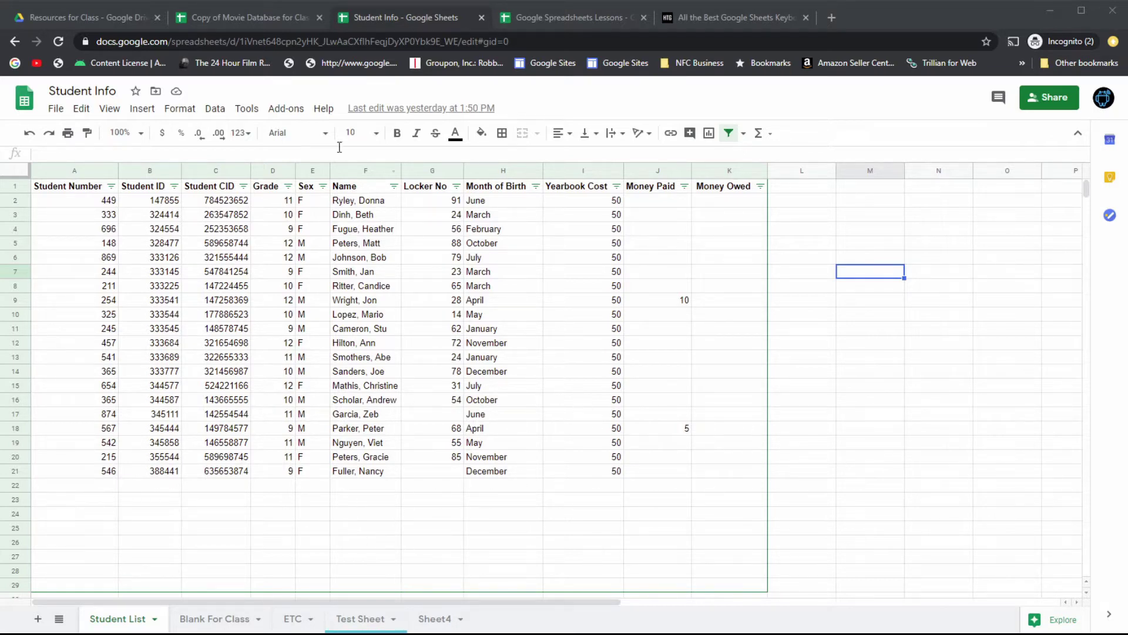
# Step: Switch to the Google Spreadsheets Lessons spreadsheet, checking the movie database spreadsheet on the way
pyautogui.click(288, 19)
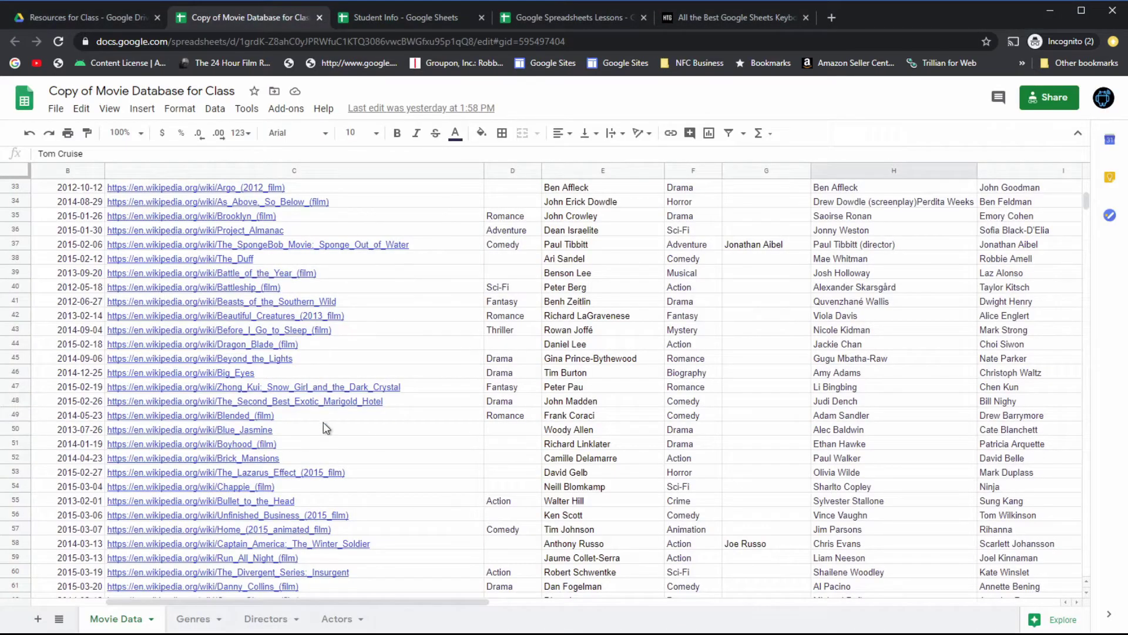
pyautogui.click(548, 23)
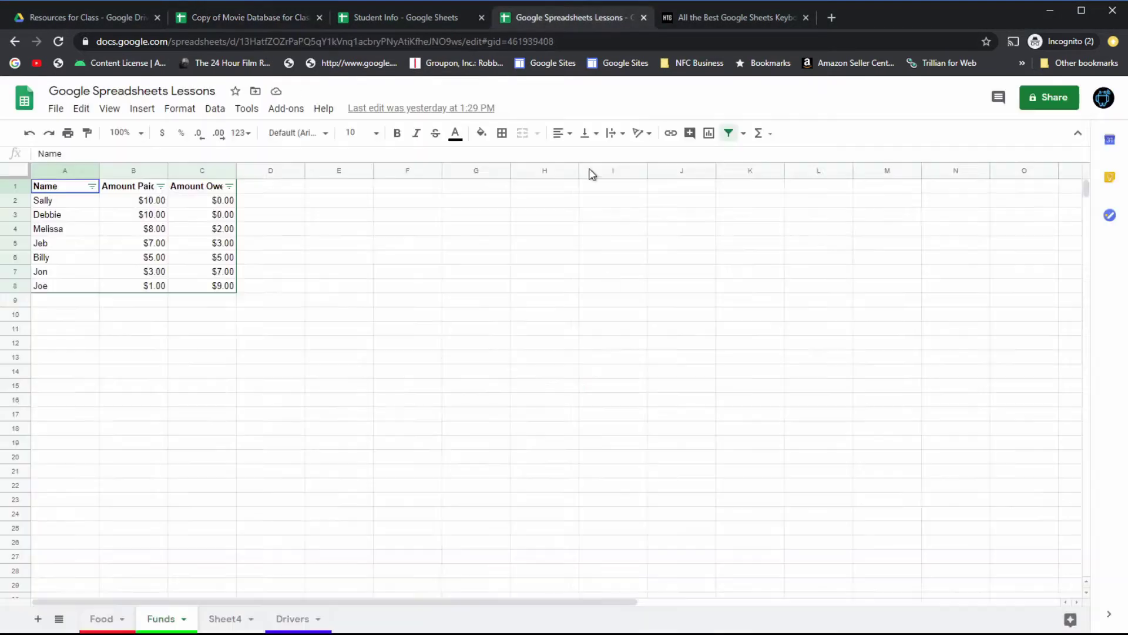
pyautogui.click(298, 330)
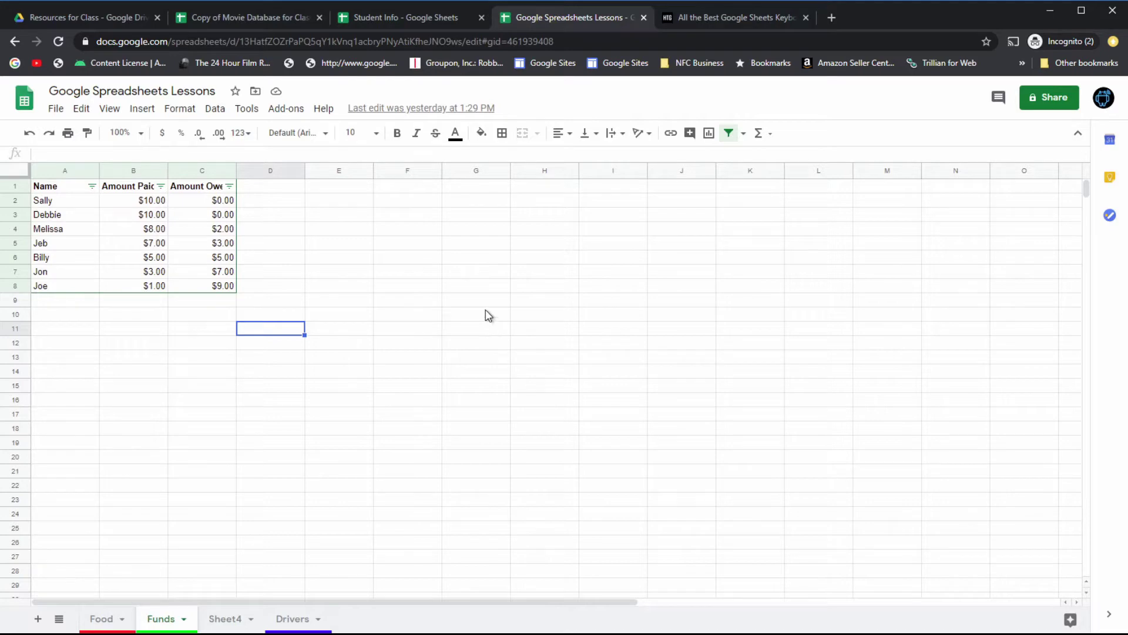
# Step: Hide the gridlines on the Funds sheet
pyautogui.click(109, 114)
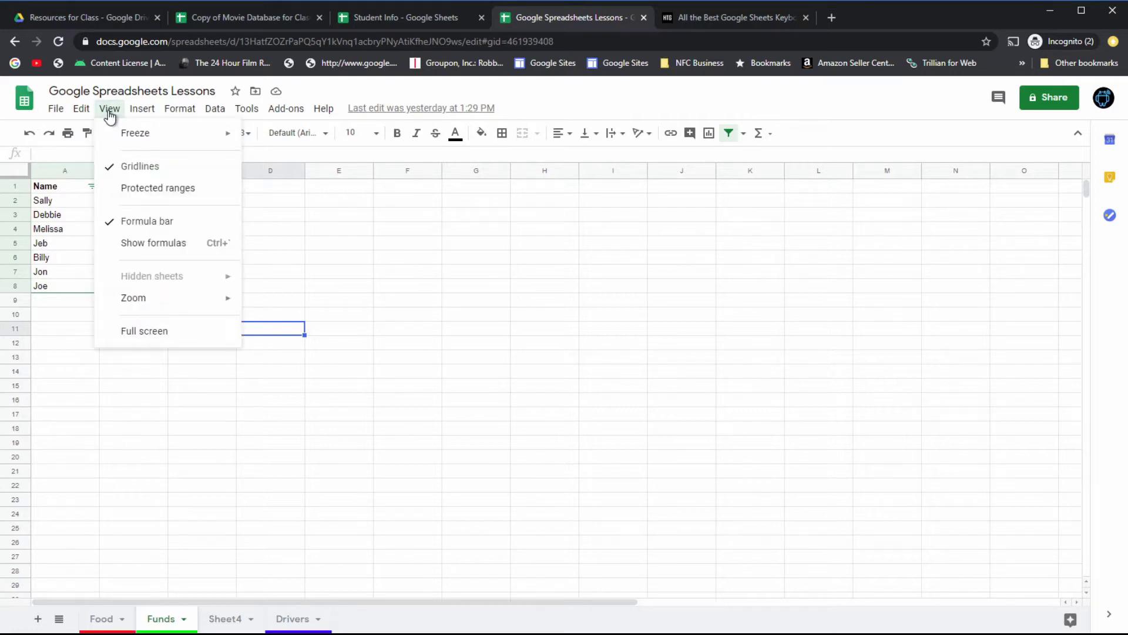
pyautogui.click(142, 169)
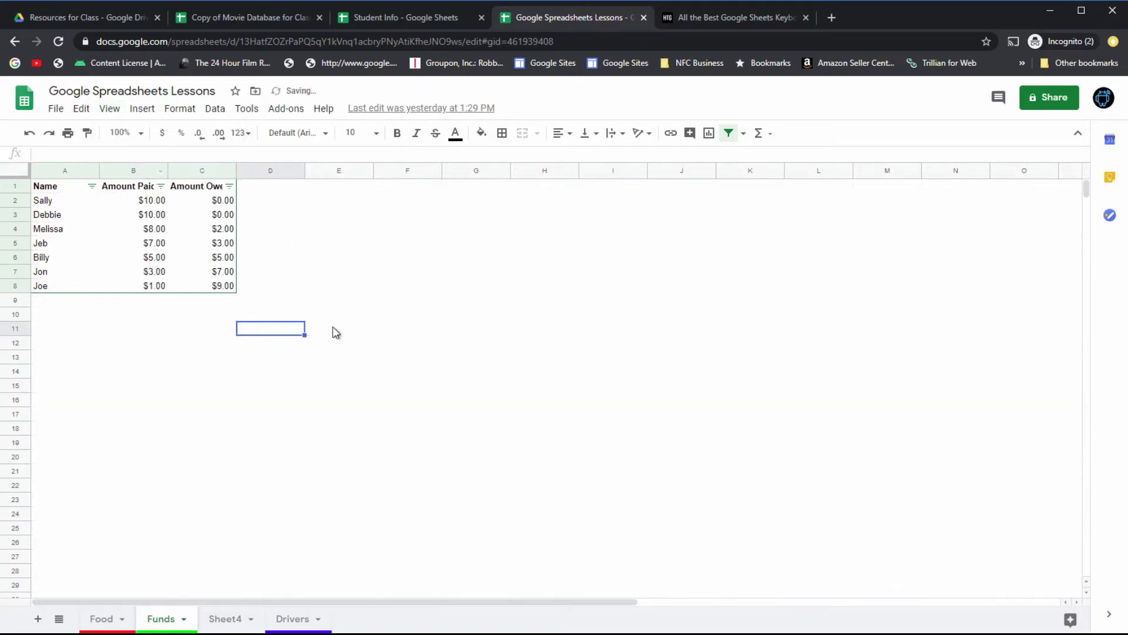
pyautogui.click(450, 347)
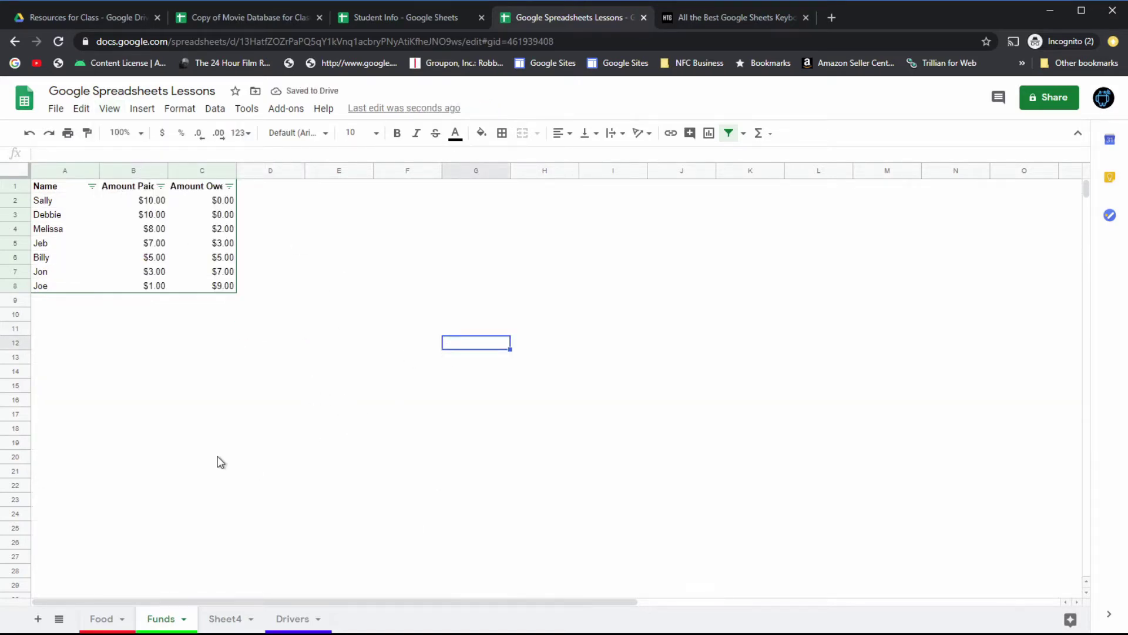
# Step: Go to the Food sheet and hide its gridlines
pyautogui.click(101, 617)
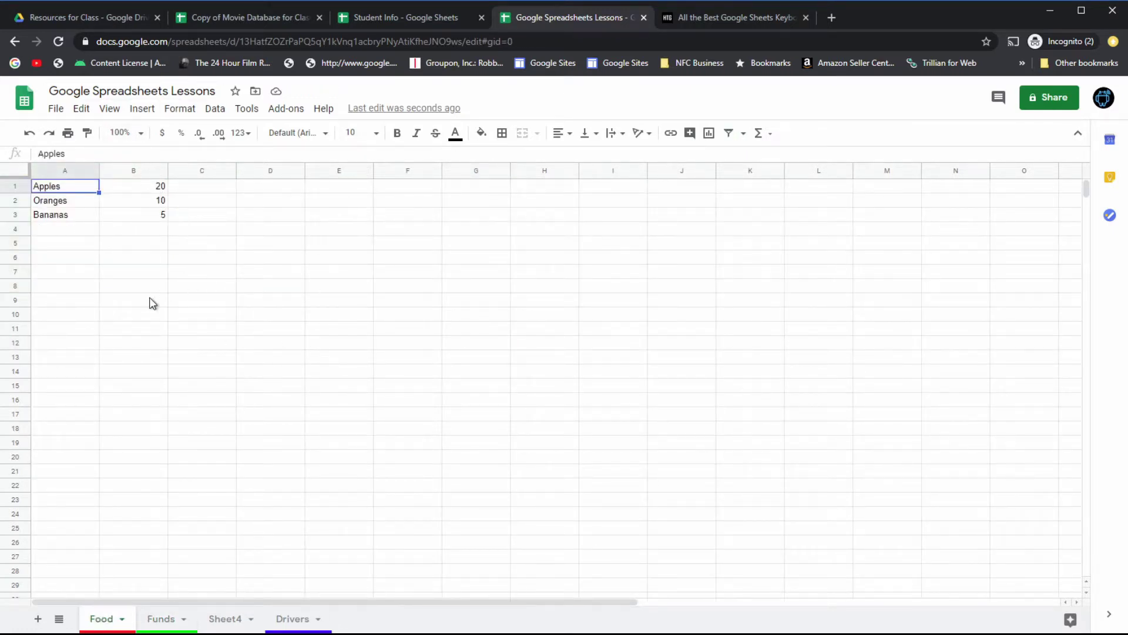
pyautogui.click(107, 109)
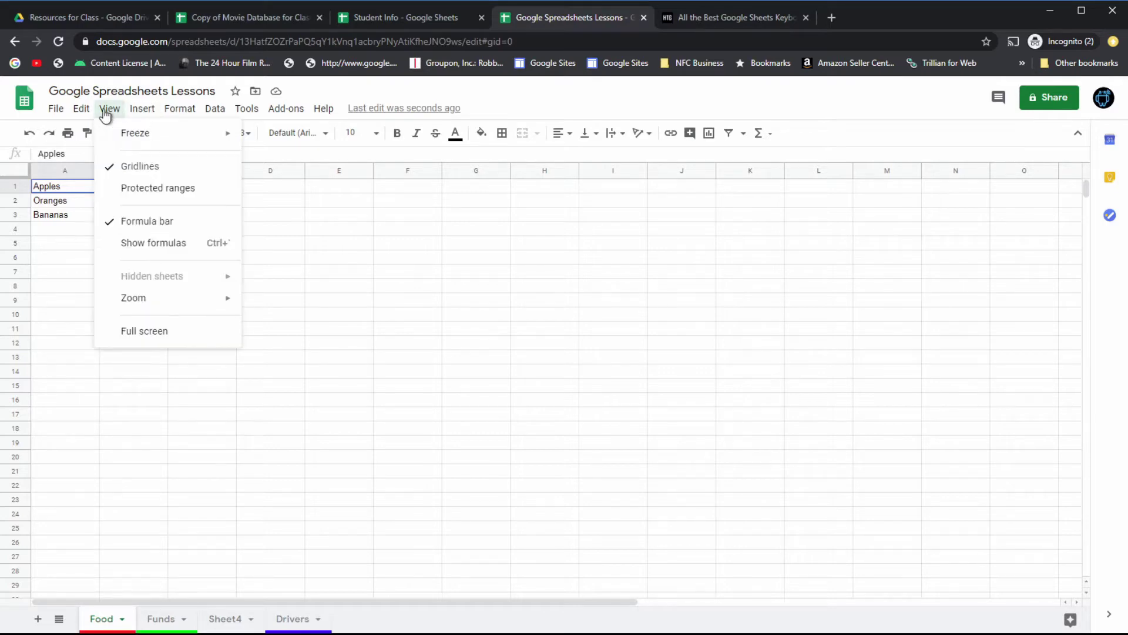
pyautogui.click(130, 171)
pyautogui.click(235, 290)
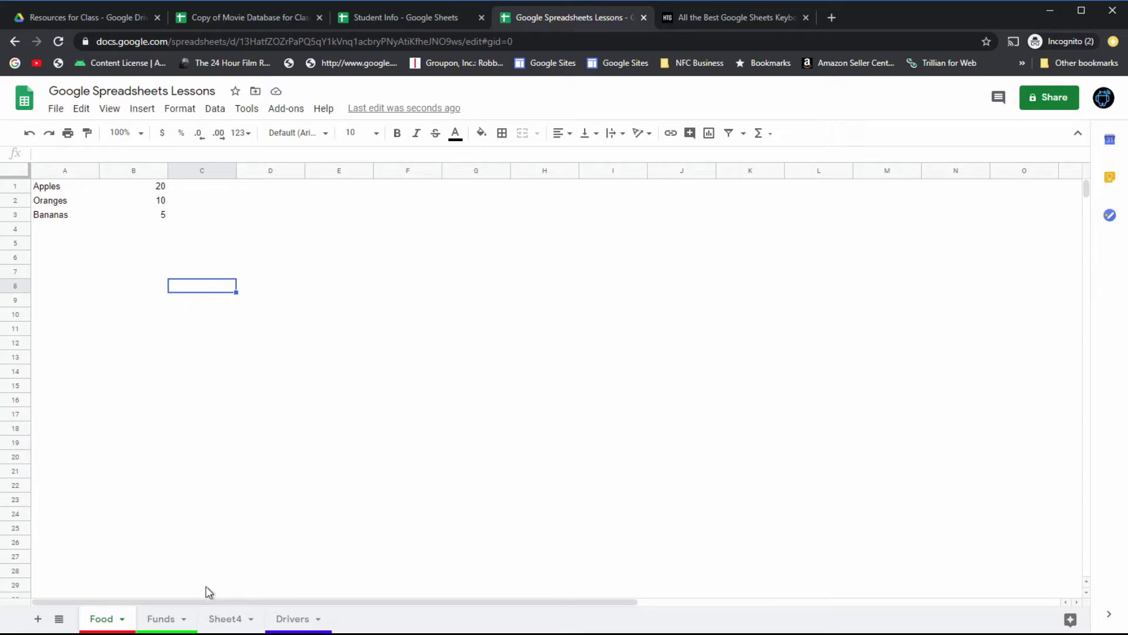
# Step: Apply all borders to the fruit list in cells A1:B3 of the Food sheet
pyautogui.moveTo(64, 189); pyautogui.dragTo(131, 227)
pyautogui.click(132, 226)
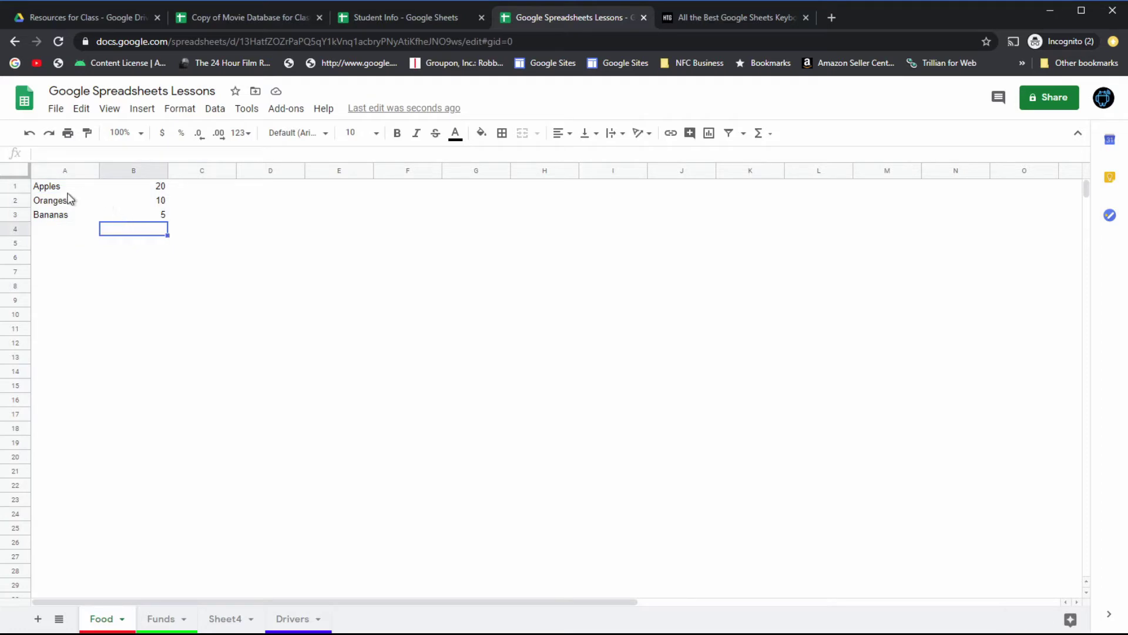
pyautogui.moveTo(72, 188); pyautogui.dragTo(141, 216)
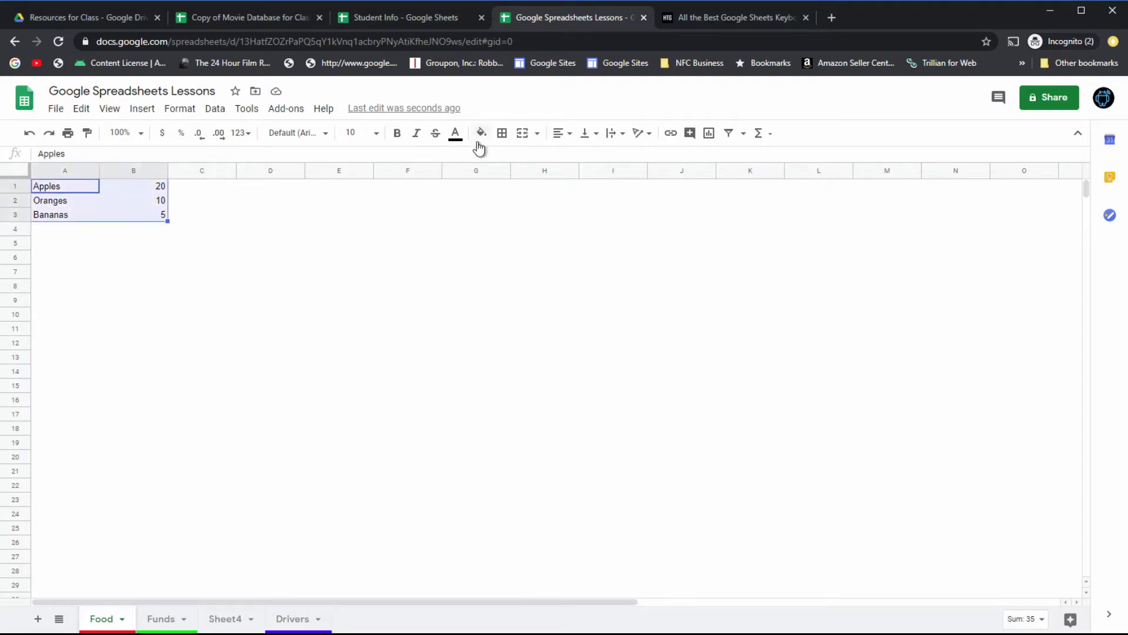
pyautogui.click(503, 133)
pyautogui.click(509, 160)
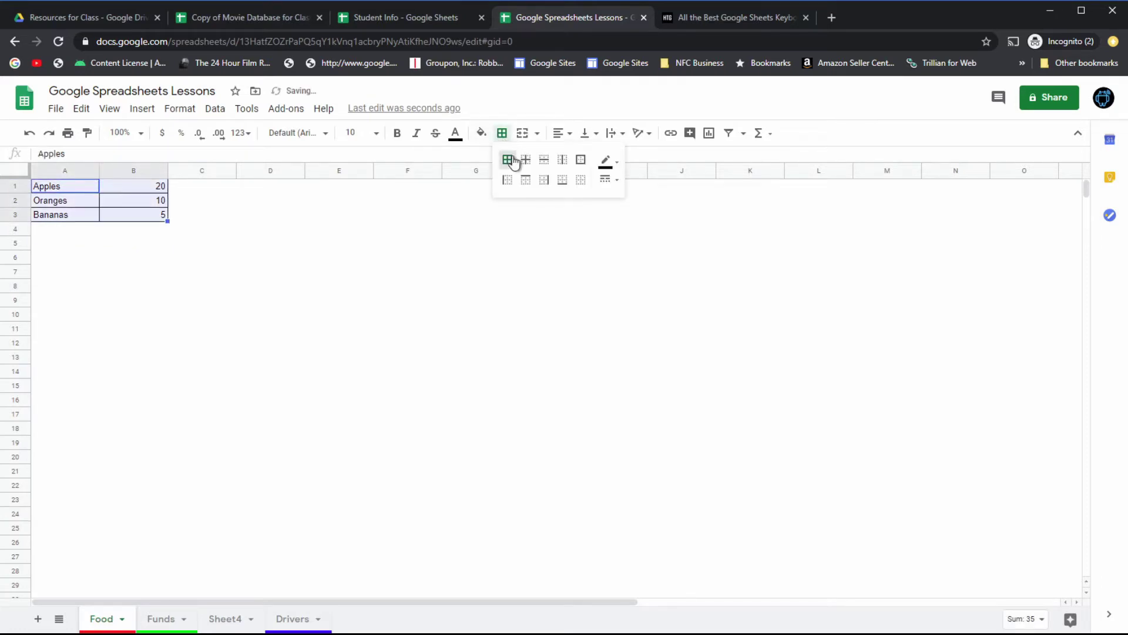
pyautogui.click(284, 256)
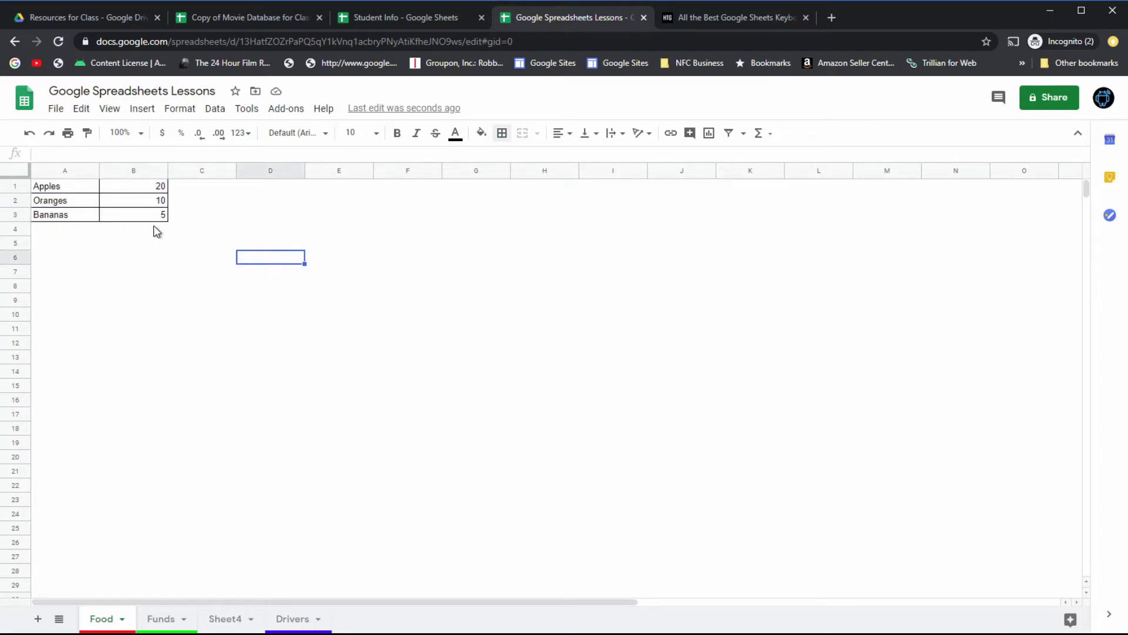
pyautogui.click(301, 217)
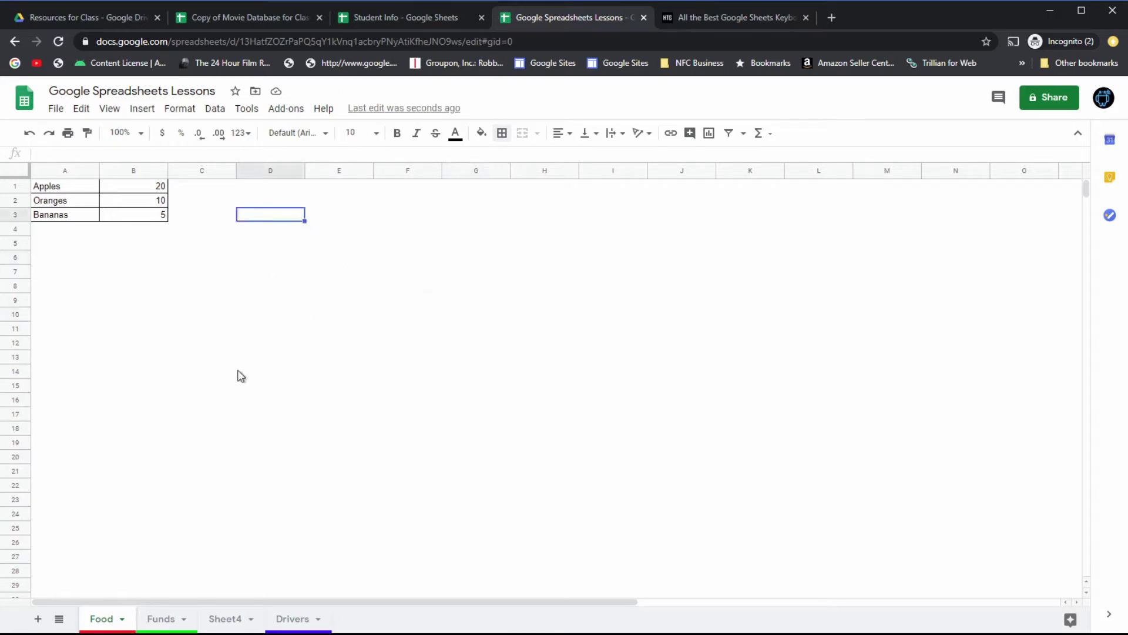
pyautogui.click(343, 291)
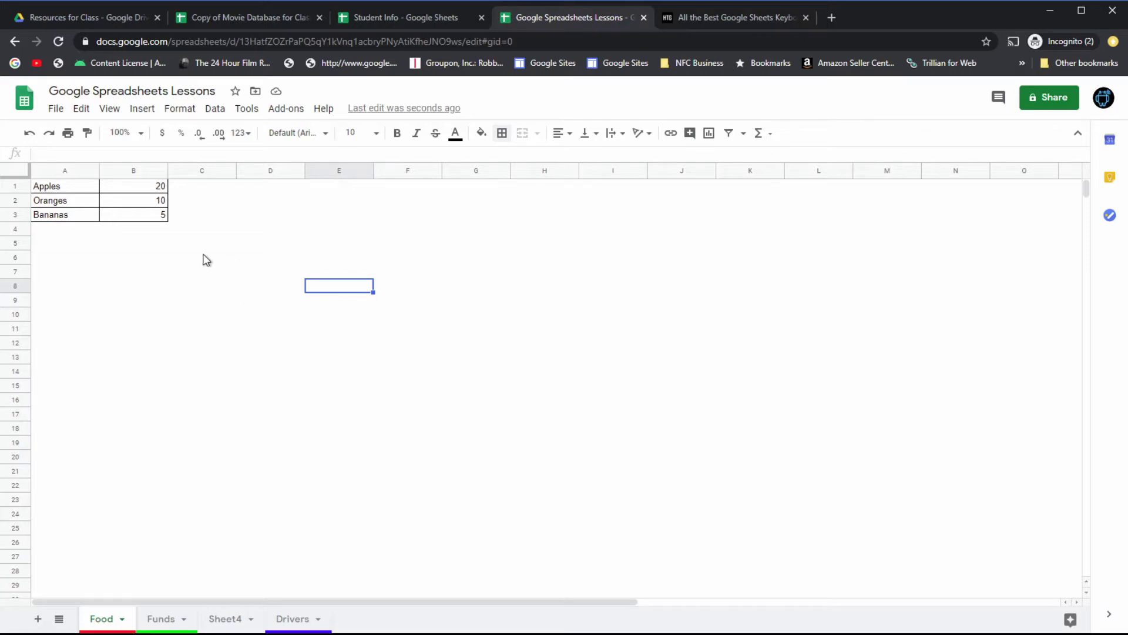
pyautogui.click(136, 217)
pyautogui.moveTo(66, 186); pyautogui.dragTo(141, 231)
pyautogui.click(138, 217)
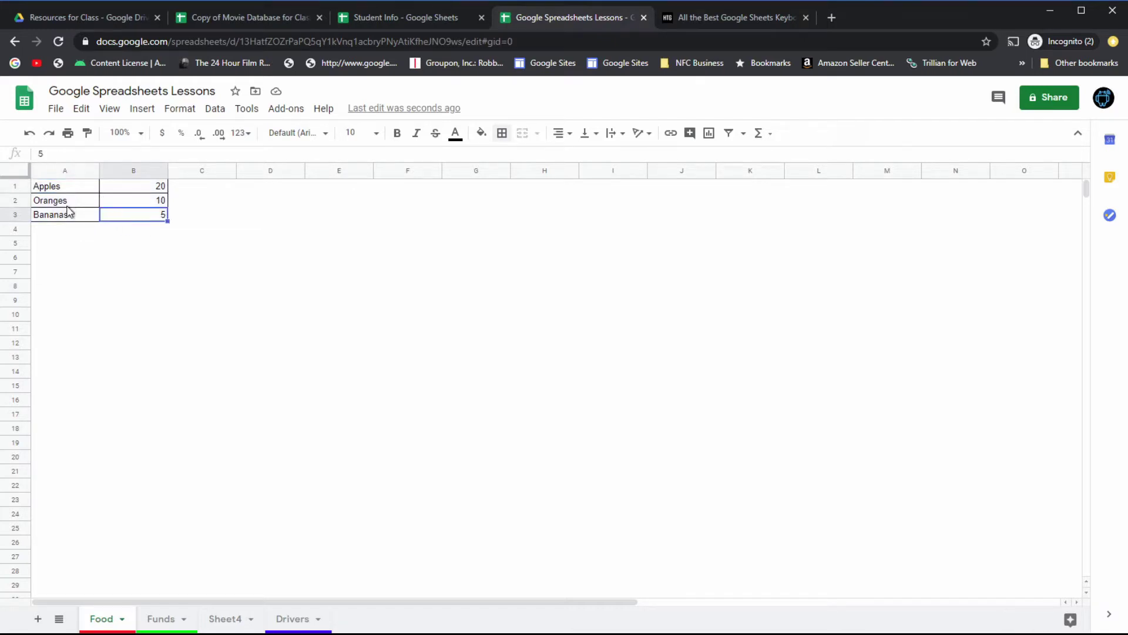
pyautogui.moveTo(68, 189); pyautogui.dragTo(123, 214)
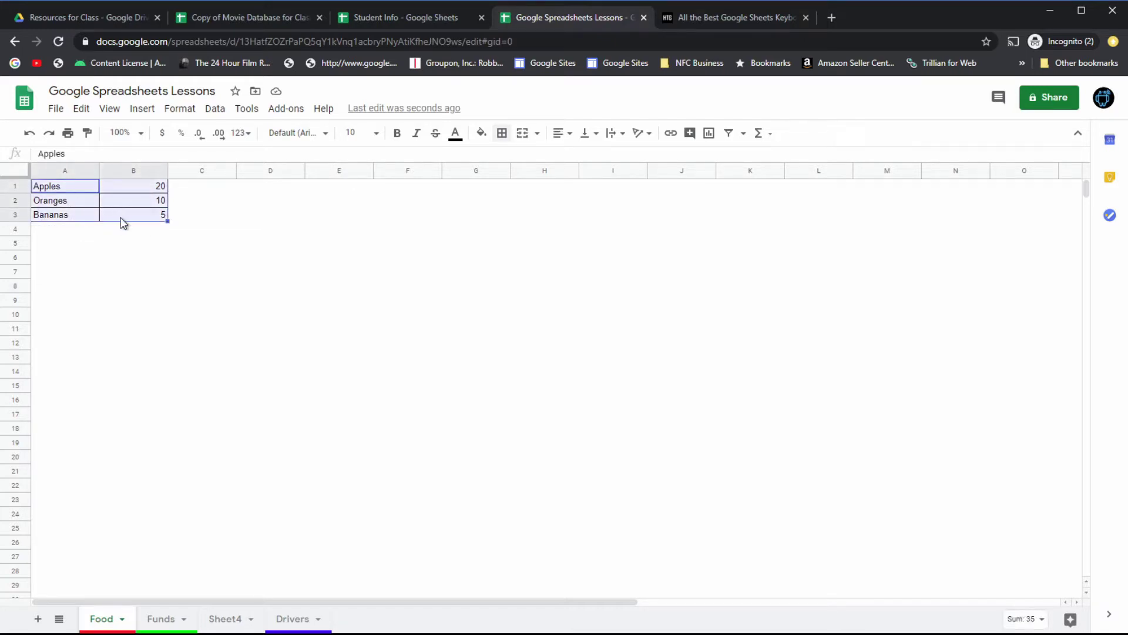
pyautogui.click(200, 204)
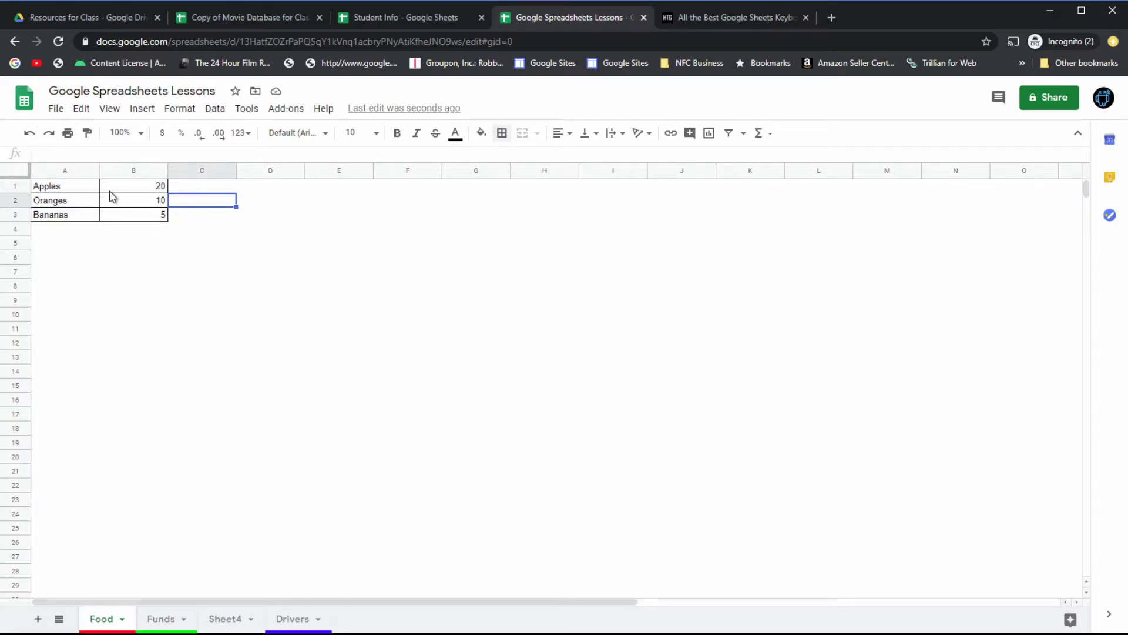
pyautogui.click(327, 219)
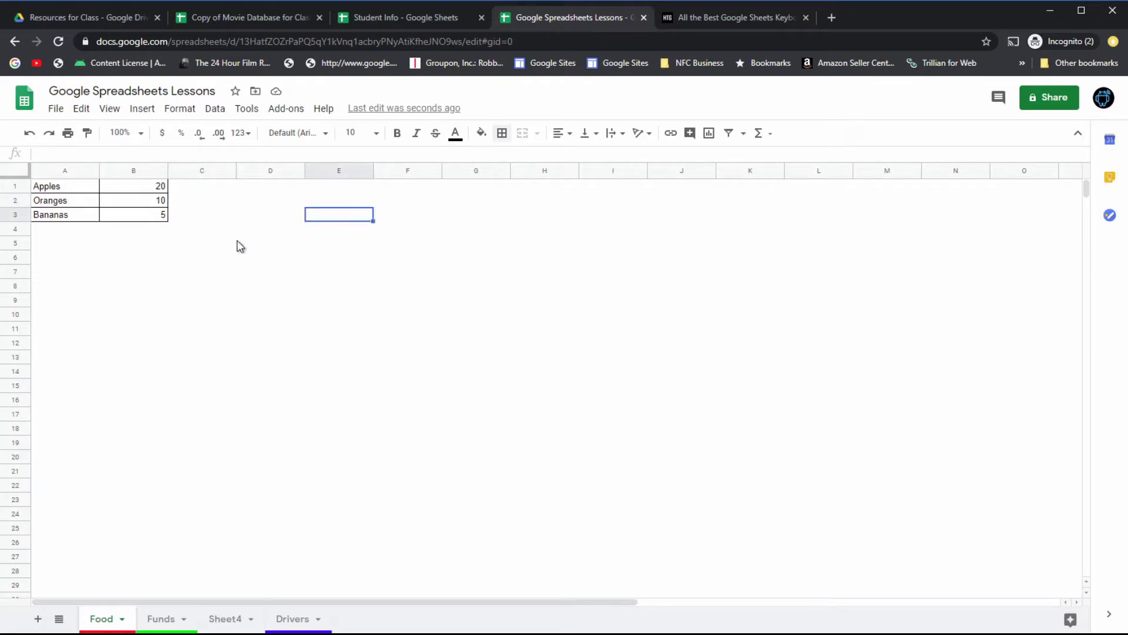
# Step: Turn the gridlines back on for the Food sheet
pyautogui.click(110, 112)
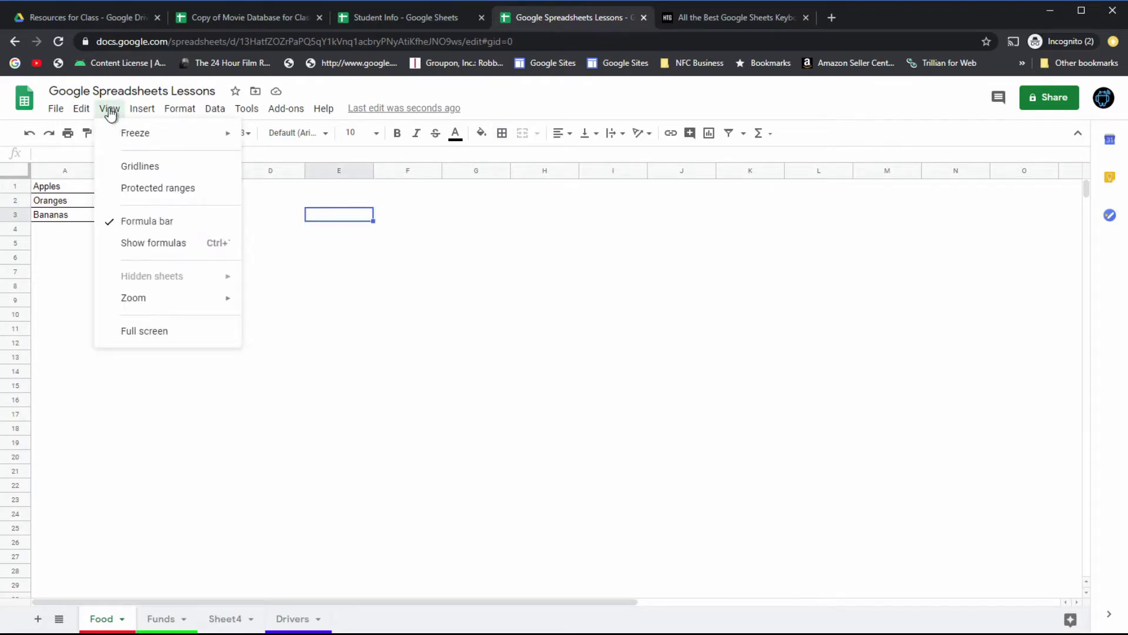
pyautogui.click(126, 171)
pyautogui.click(234, 283)
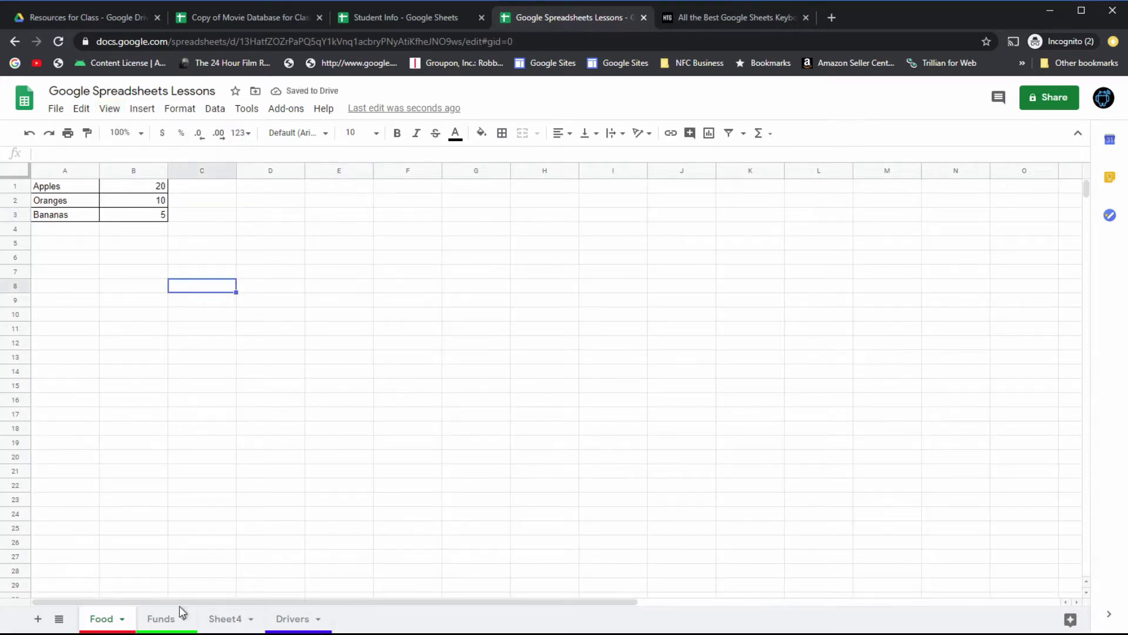
pyautogui.click(407, 18)
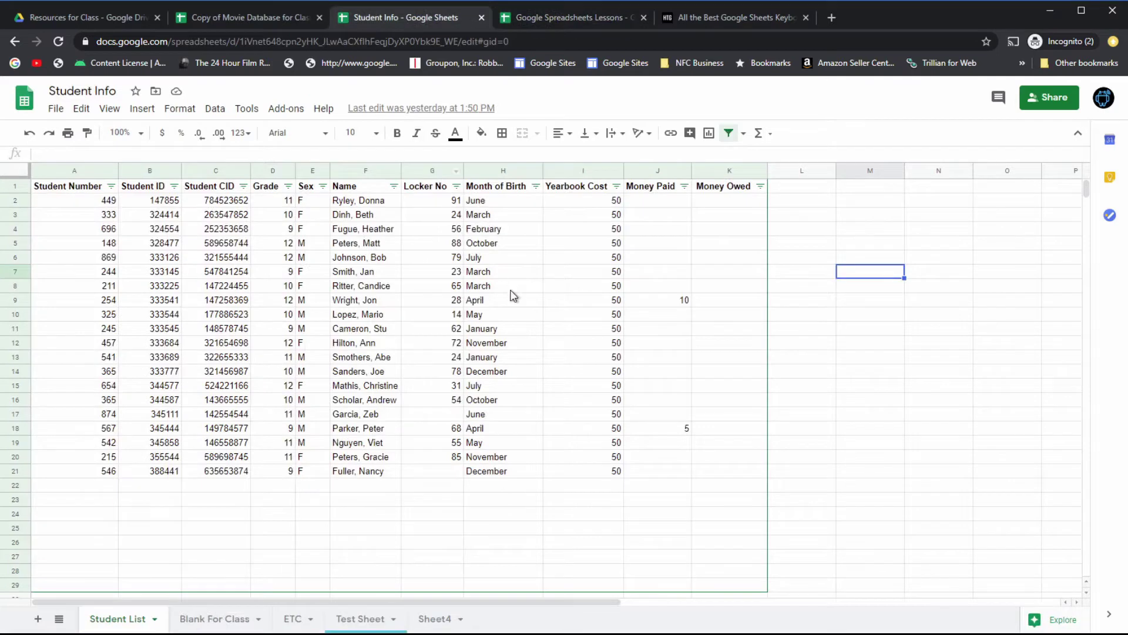
pyautogui.click(251, 17)
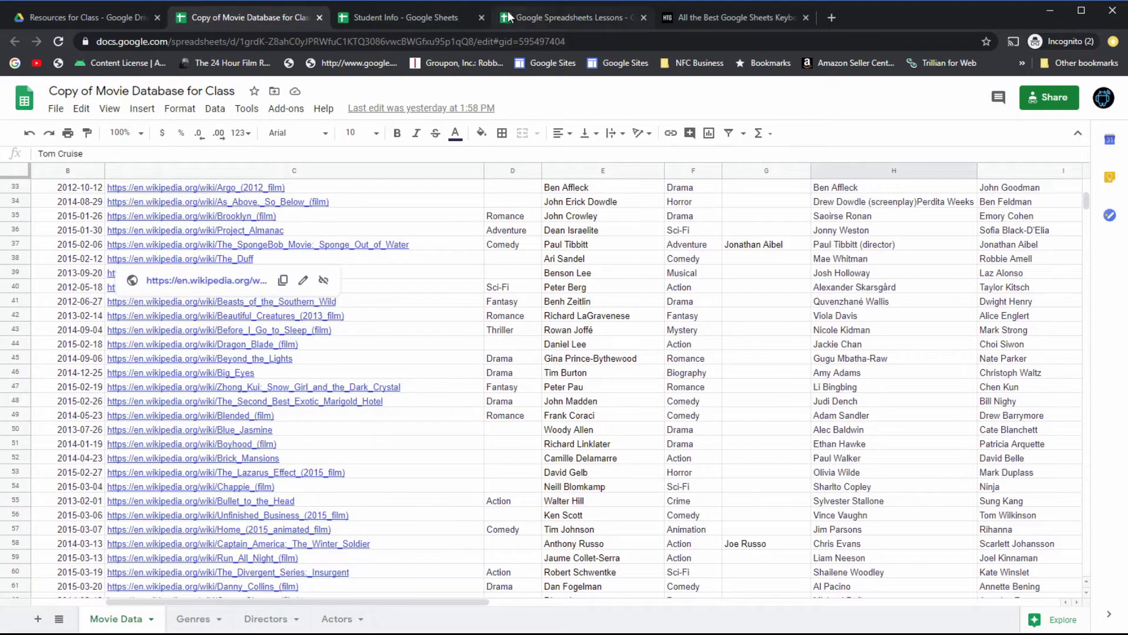
pyautogui.click(509, 18)
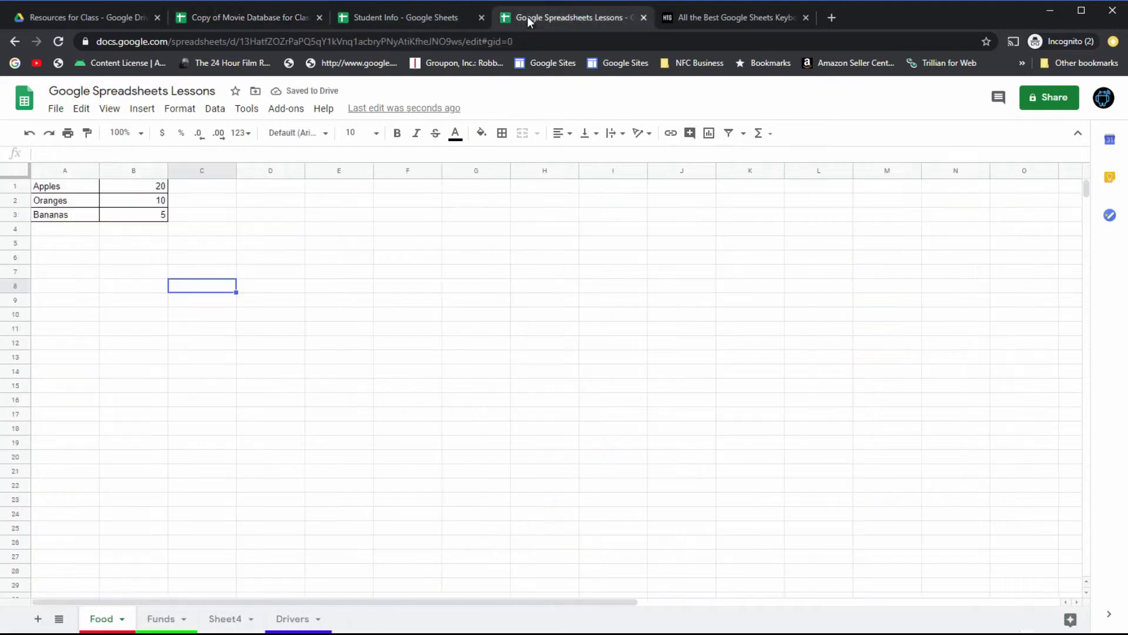
# Step: Return to the Funds sheet and show its gridlines again
pyautogui.click(168, 624)
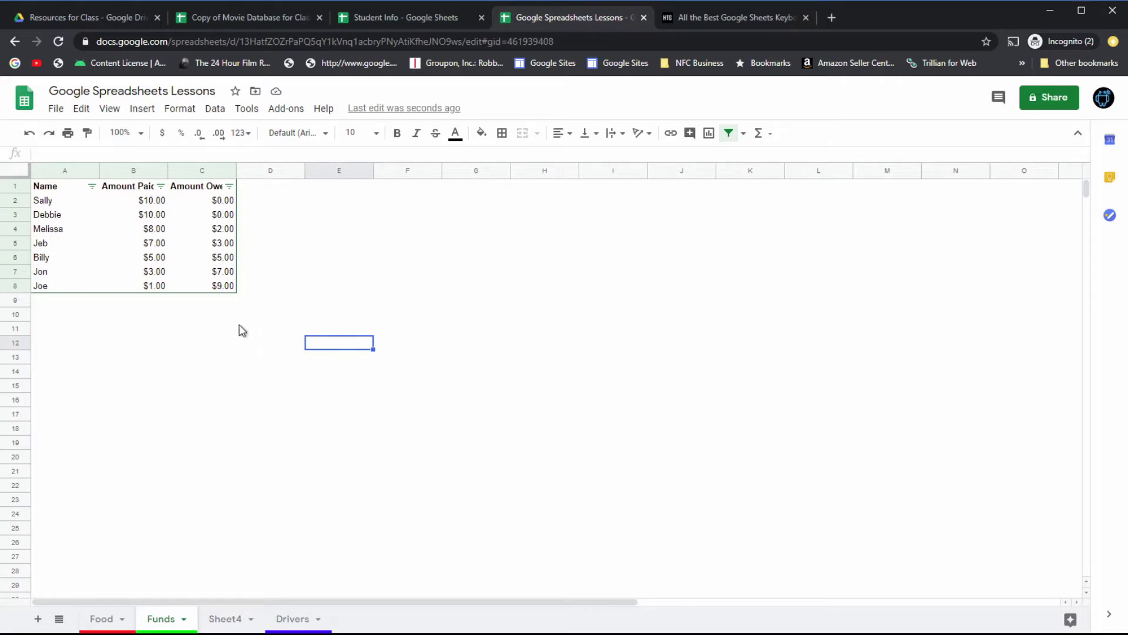
pyautogui.click(290, 303)
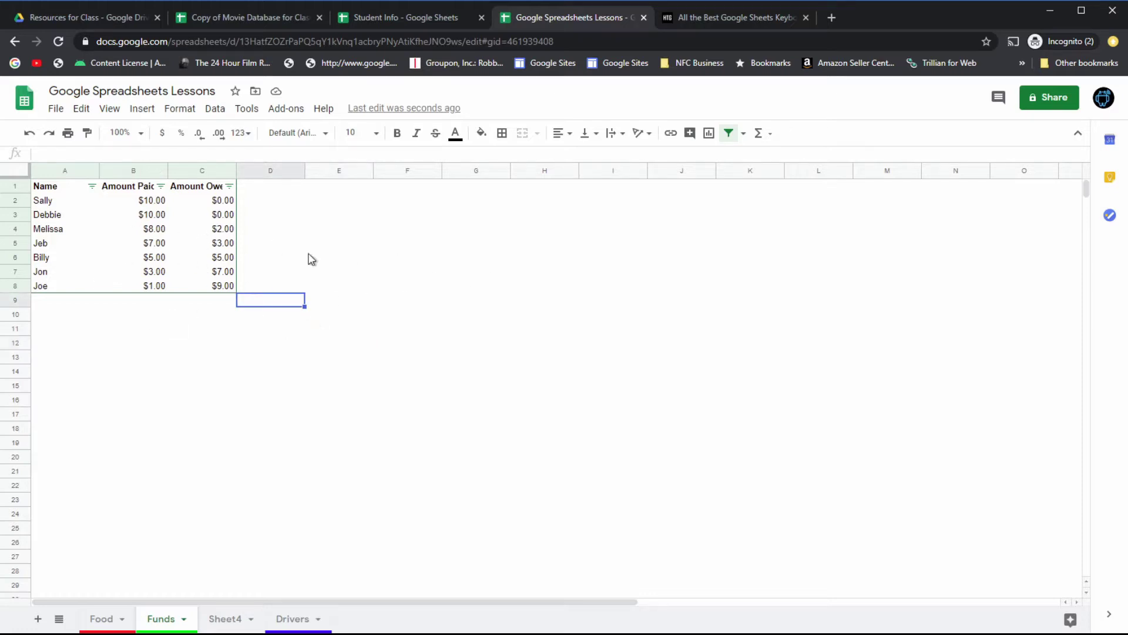
pyautogui.click(108, 110)
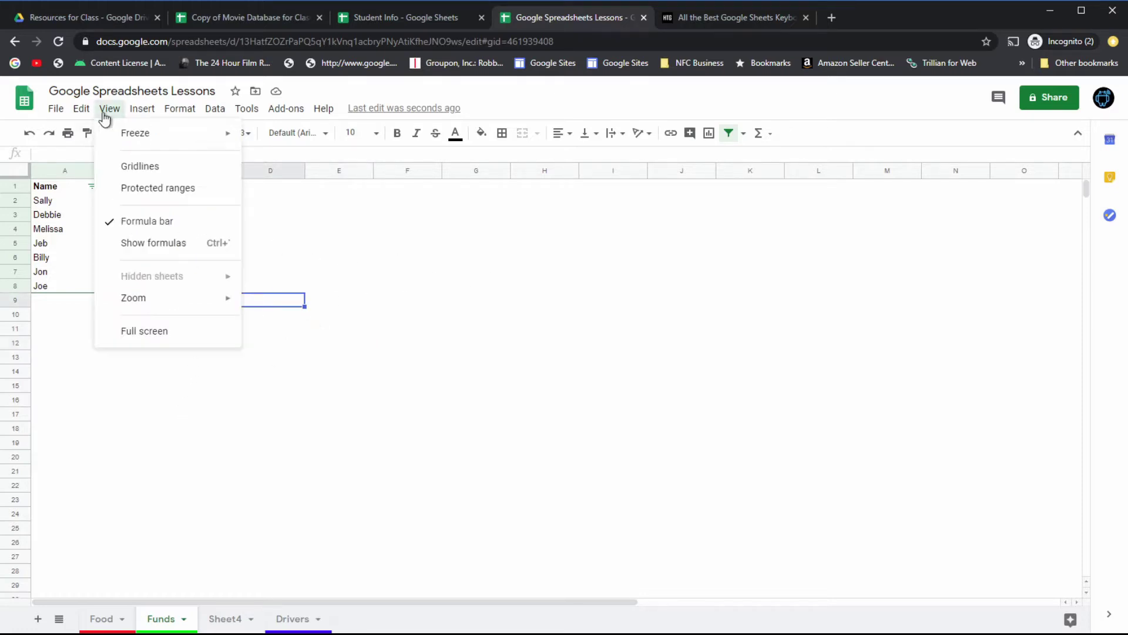
pyautogui.click(131, 167)
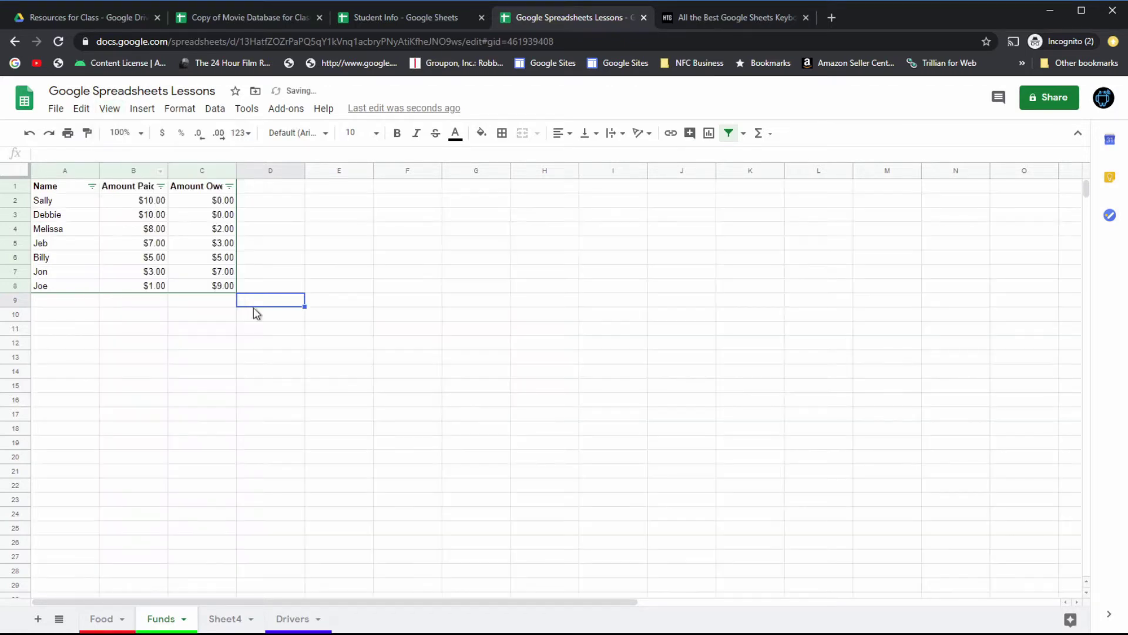
pyautogui.click(340, 329)
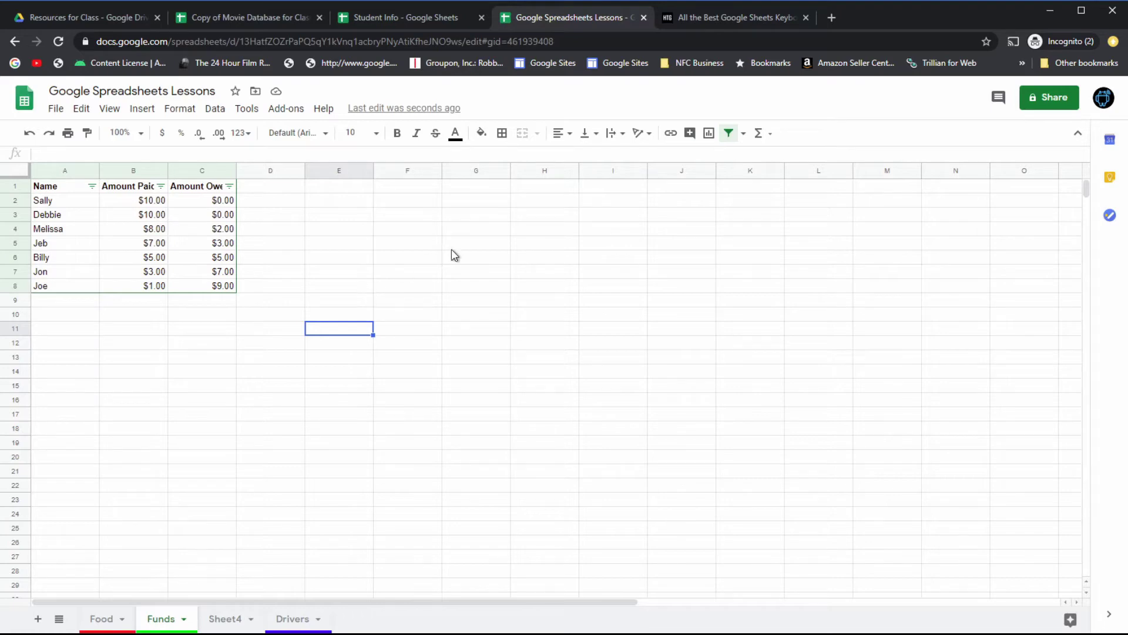
pyautogui.click(53, 110)
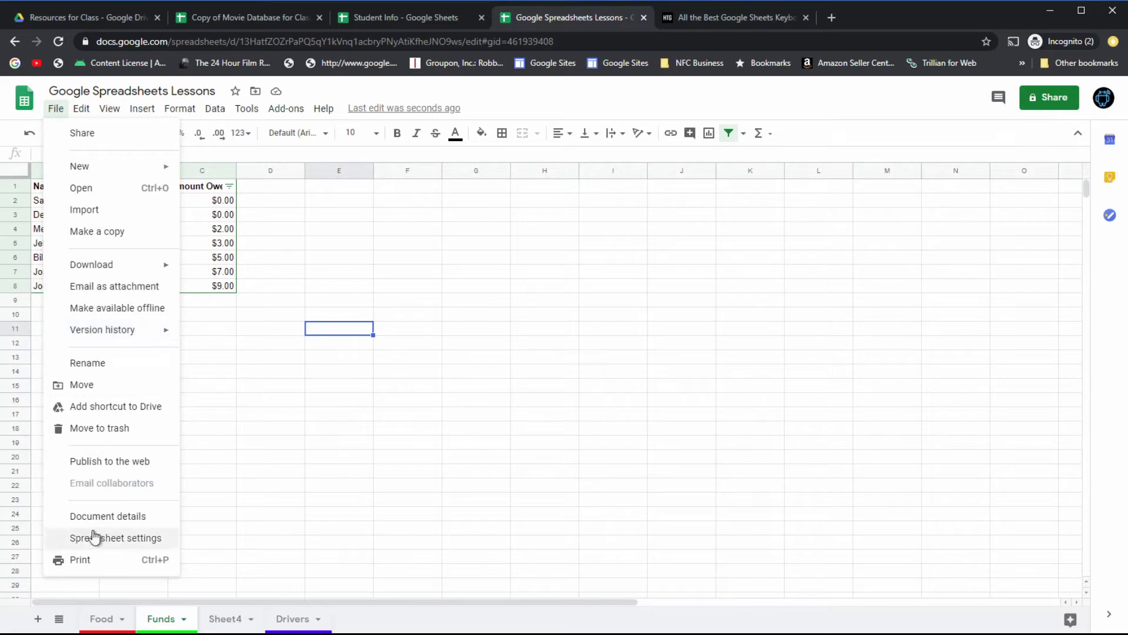
pyautogui.moveTo(81, 108)
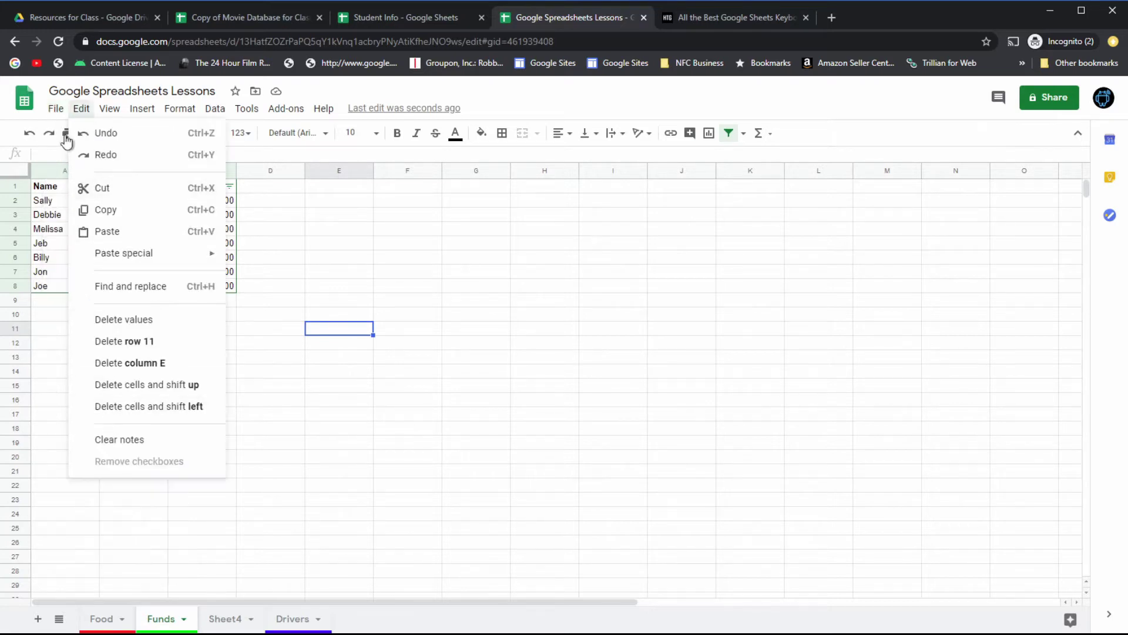
pyautogui.click(528, 108)
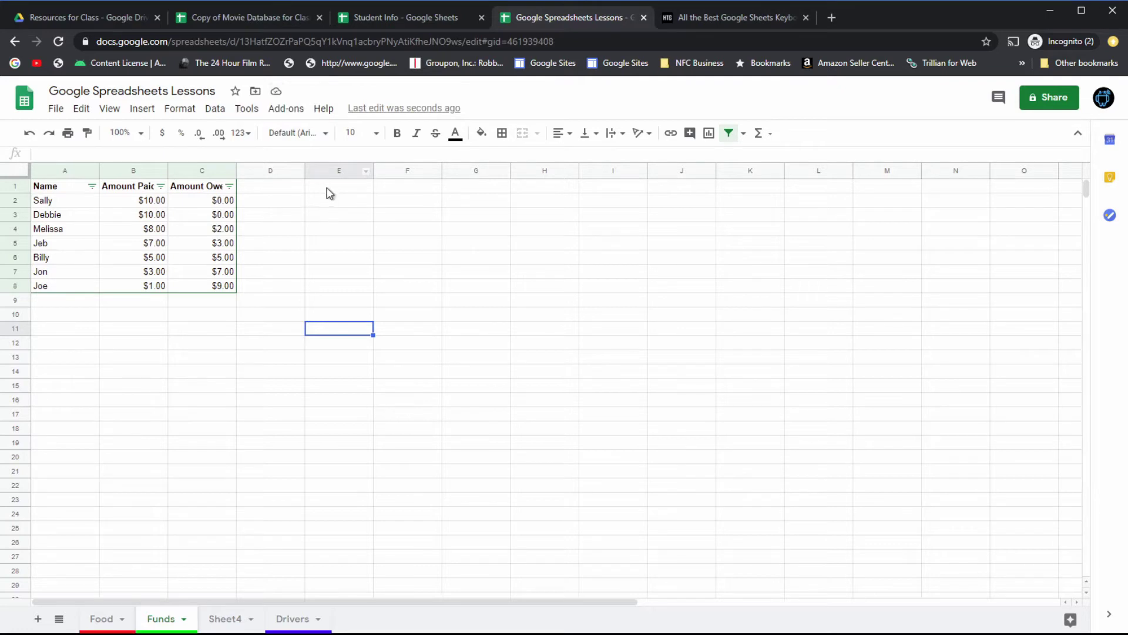
# Step: Enter the test text "asdfad" in cell E2 of the Funds sheet and clear the cell again
pyautogui.click(336, 210)
pyautogui.write('asdfad')
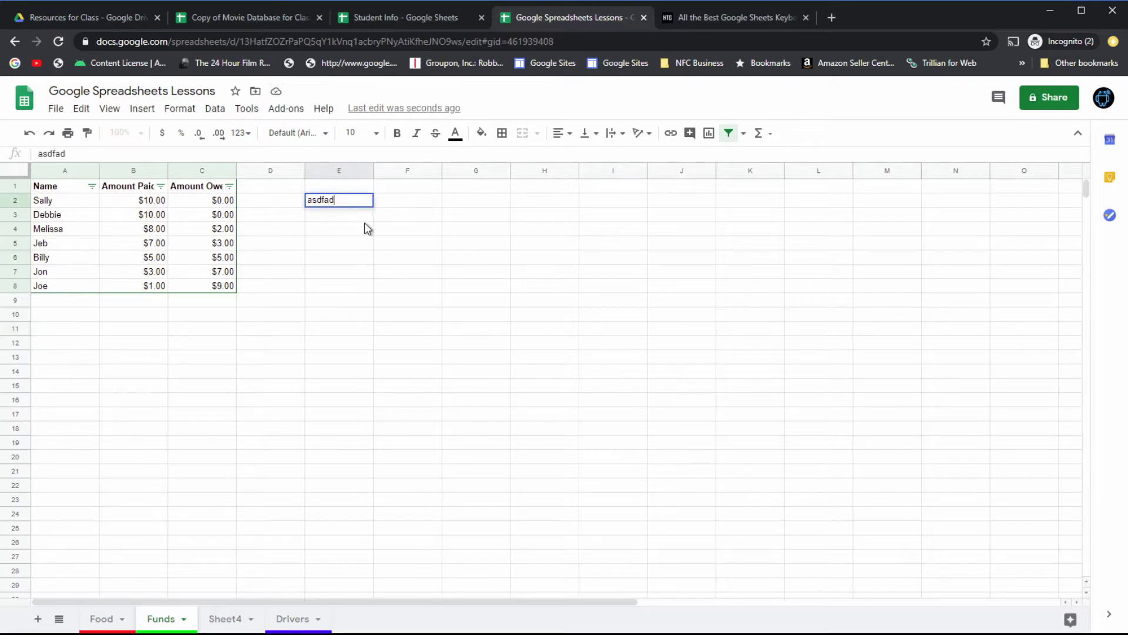
pyautogui.press('Return')
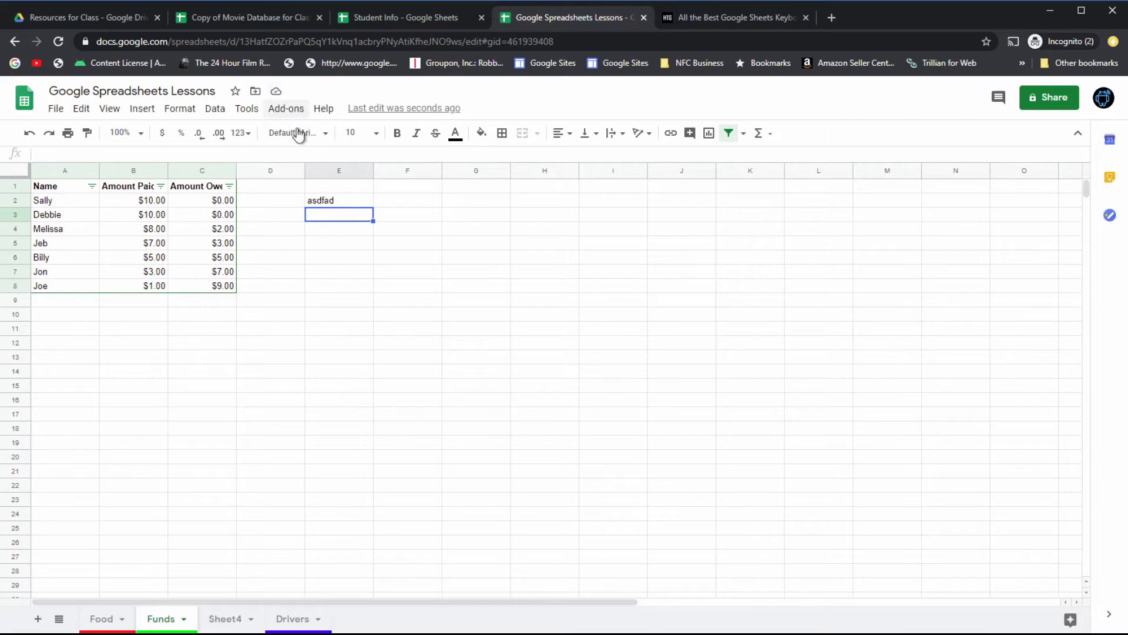
pyautogui.click(337, 201)
pyautogui.press('Delete')
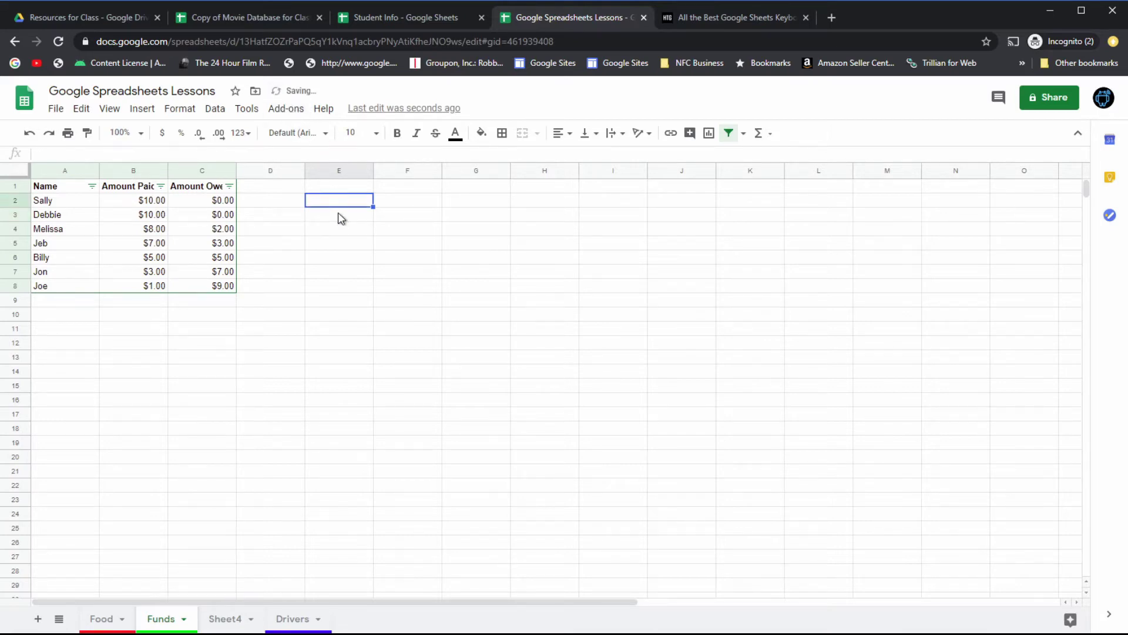
# Step: Check the spreadsheet's save status and view the My Drive folders it can be moved to, without moving it
pyautogui.click(338, 212)
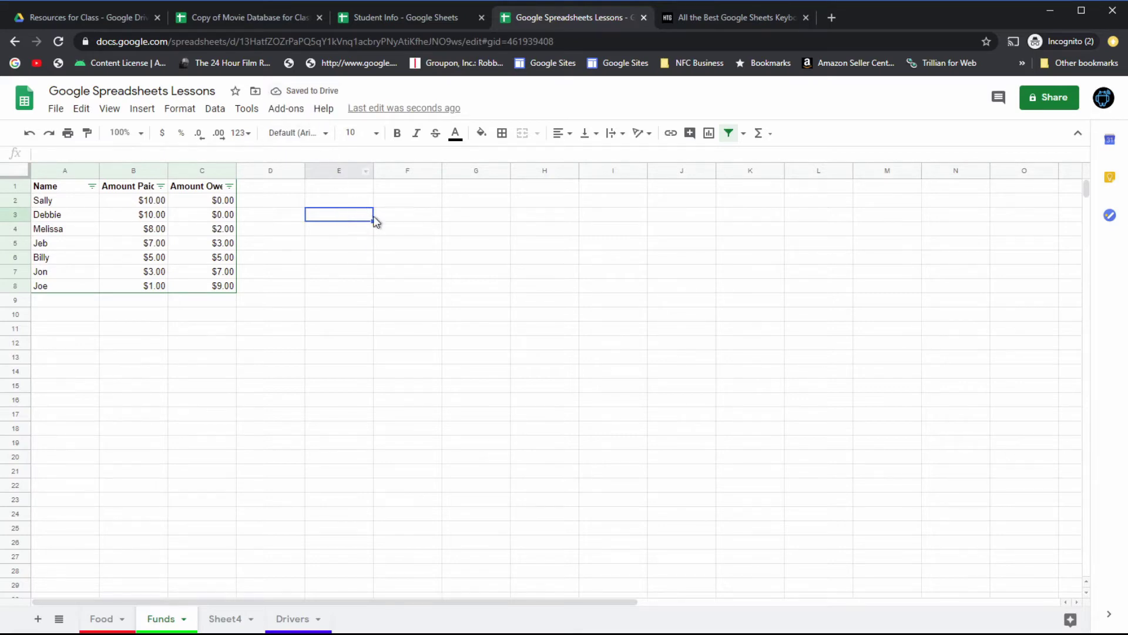
pyautogui.click(276, 94)
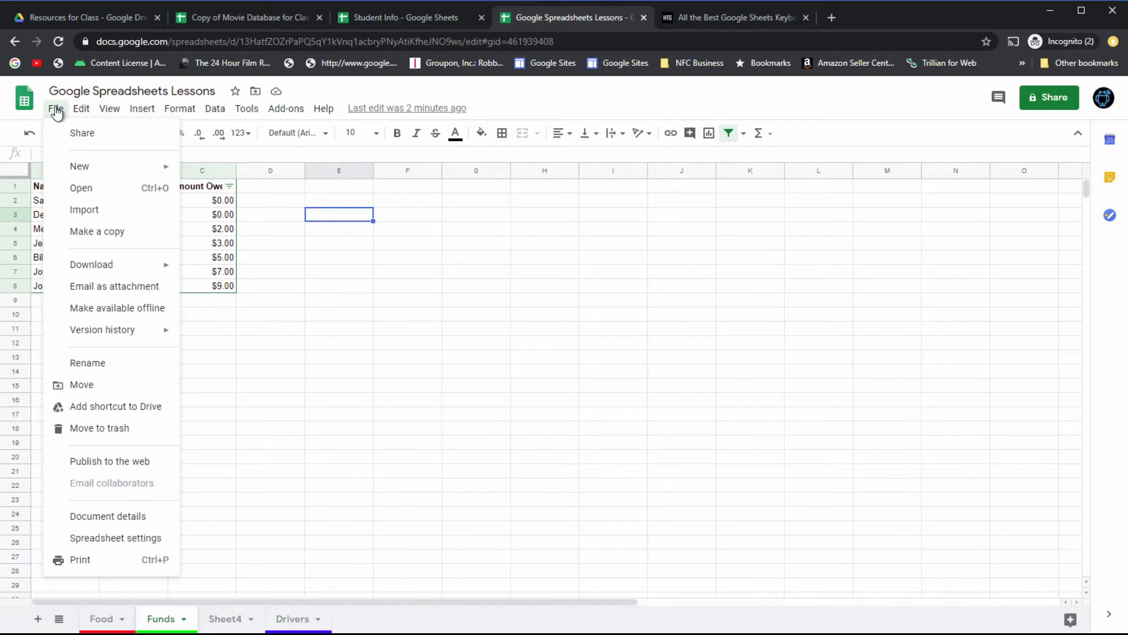
pyautogui.click(82, 384)
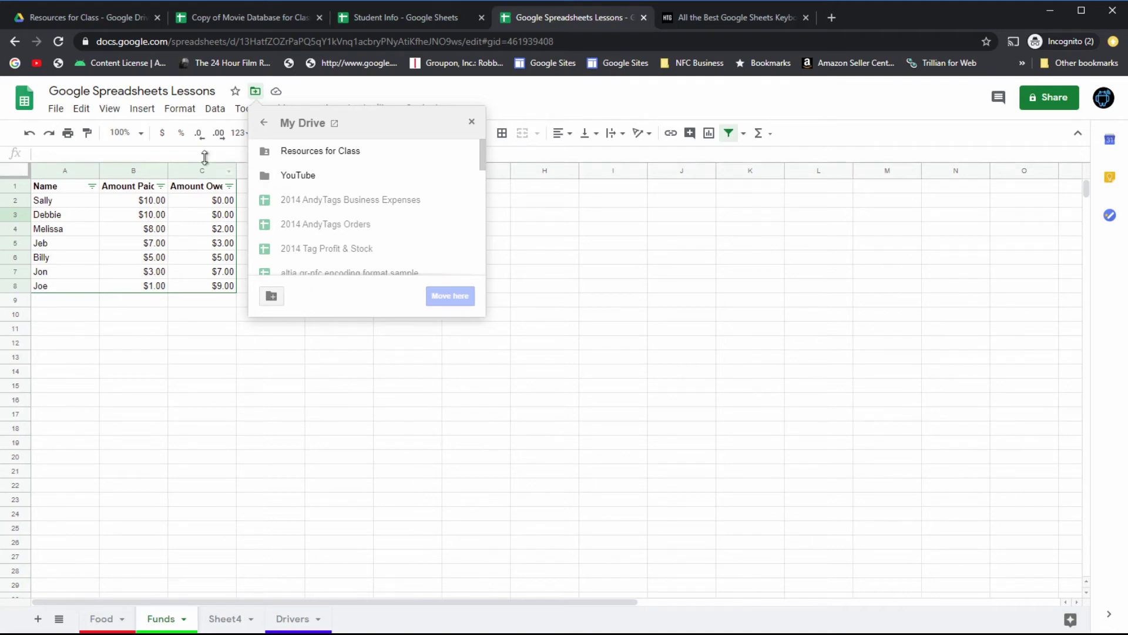
pyautogui.click(59, 109)
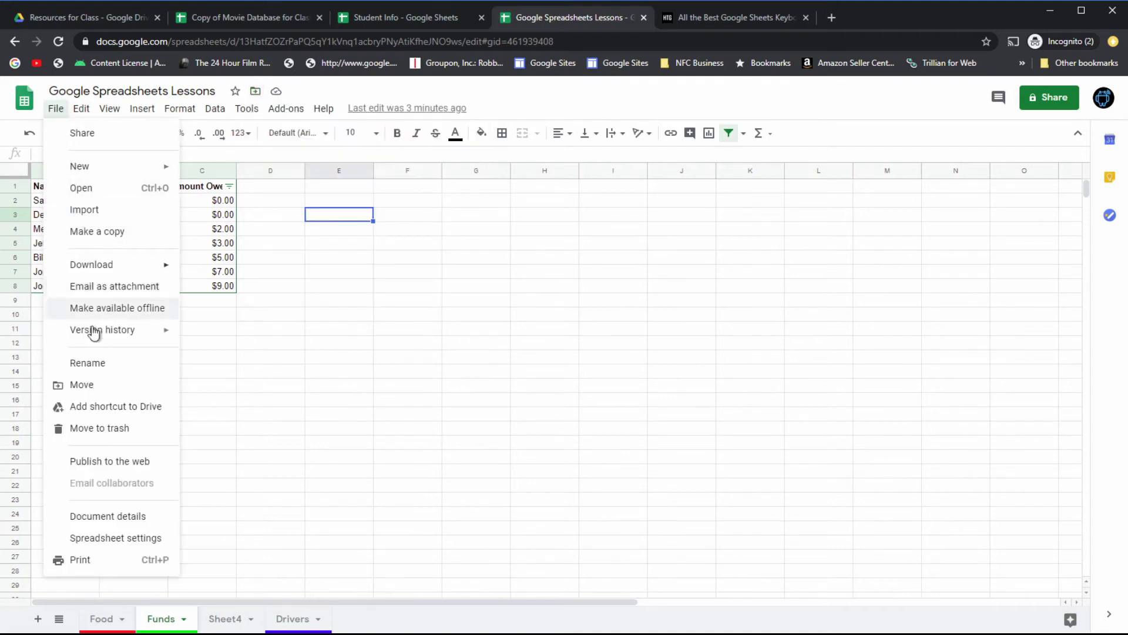
pyautogui.click(412, 299)
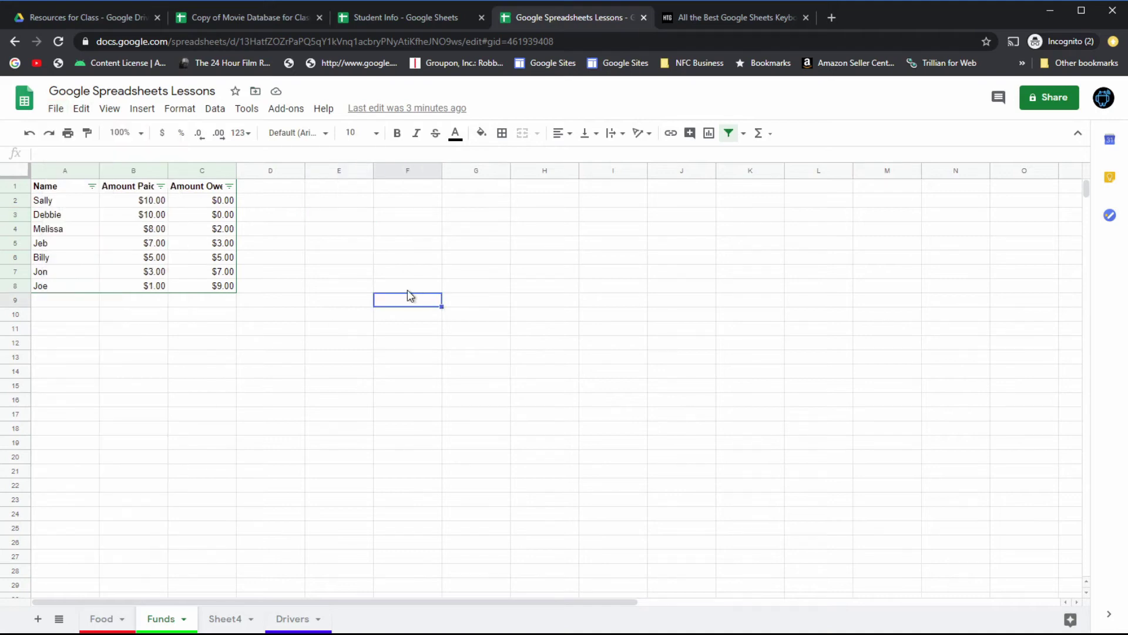
# Step: Switch to Google Drive and view the contents of the YouTube folder and of My Drive
pyautogui.click(109, 20)
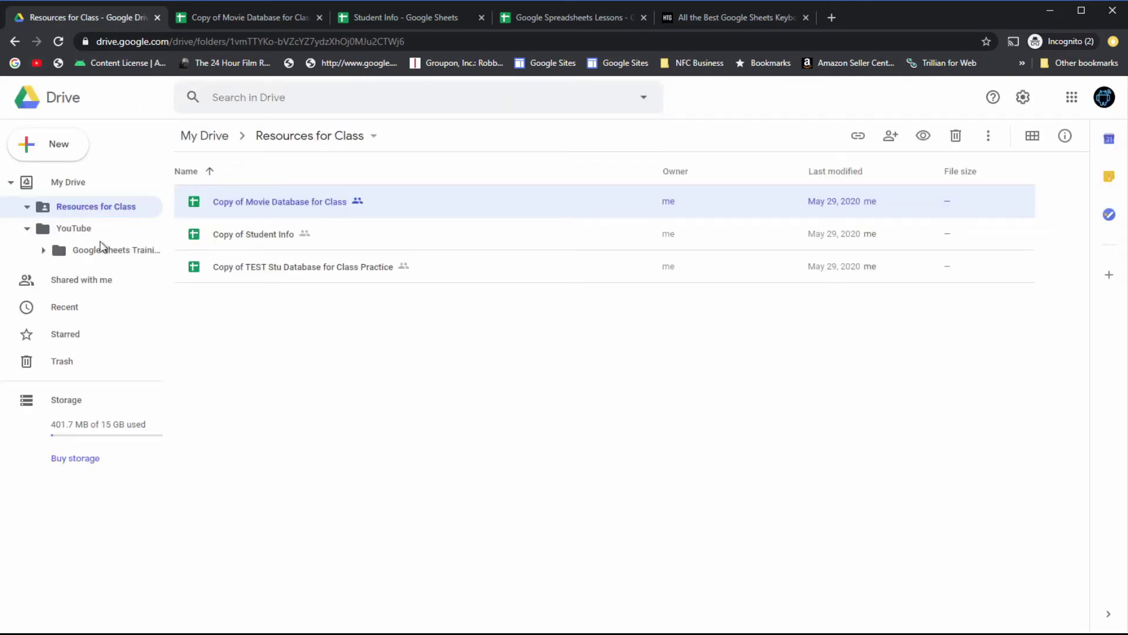
pyautogui.click(78, 229)
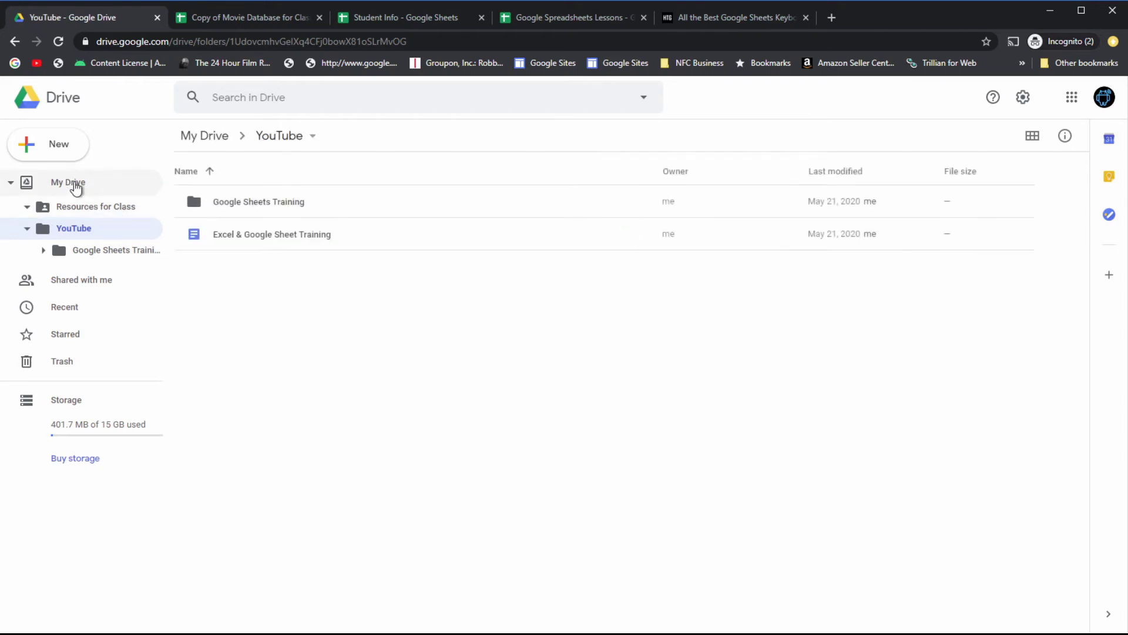
pyautogui.click(75, 183)
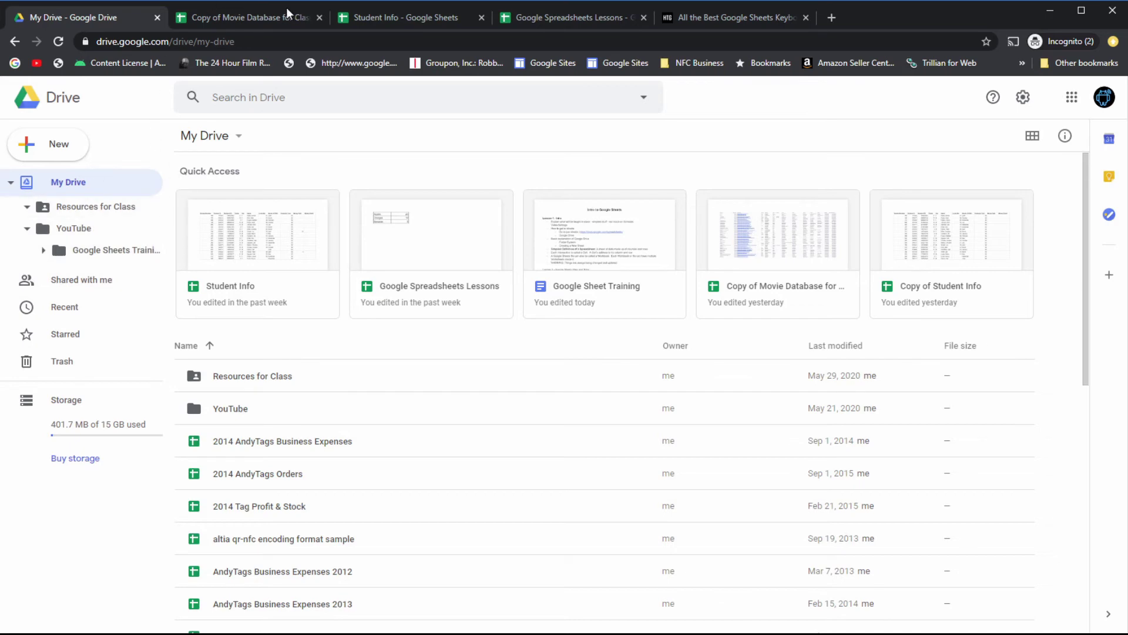
# Step: Switch to the Student Info spreadsheet and view the Copy to options of the Blank For Class sheet
pyautogui.click(411, 20)
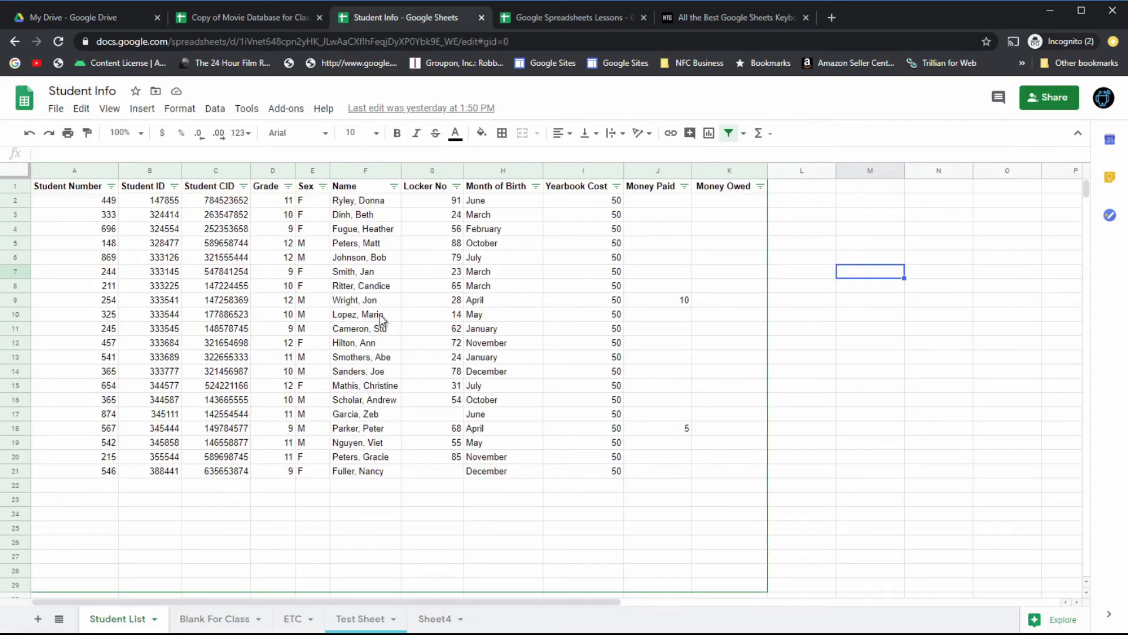
pyautogui.click(56, 109)
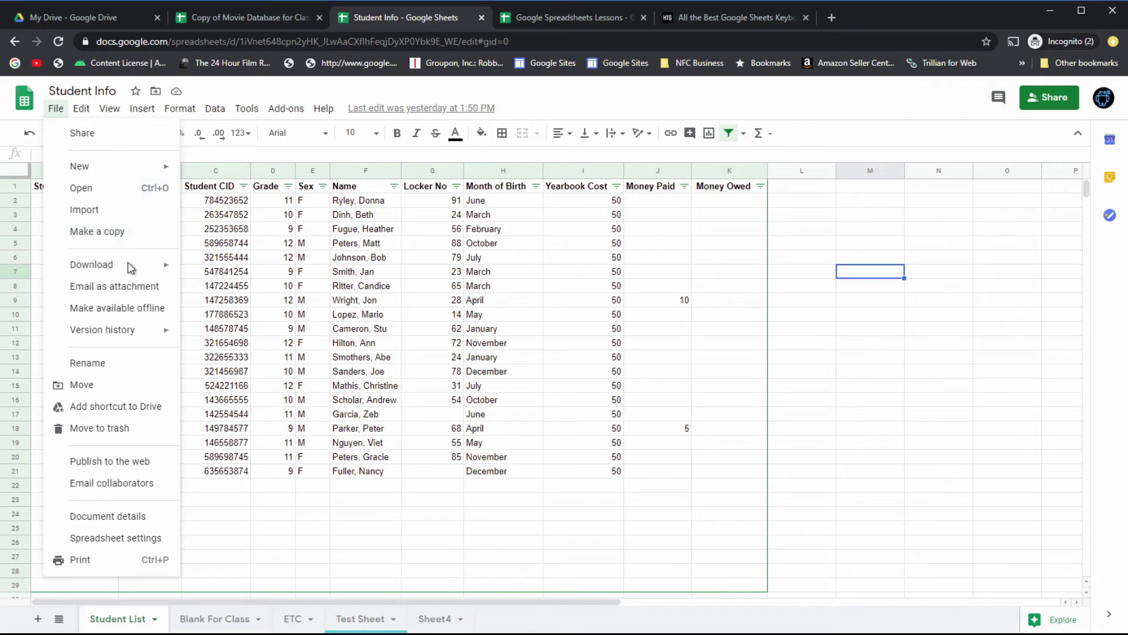
pyautogui.click(226, 620)
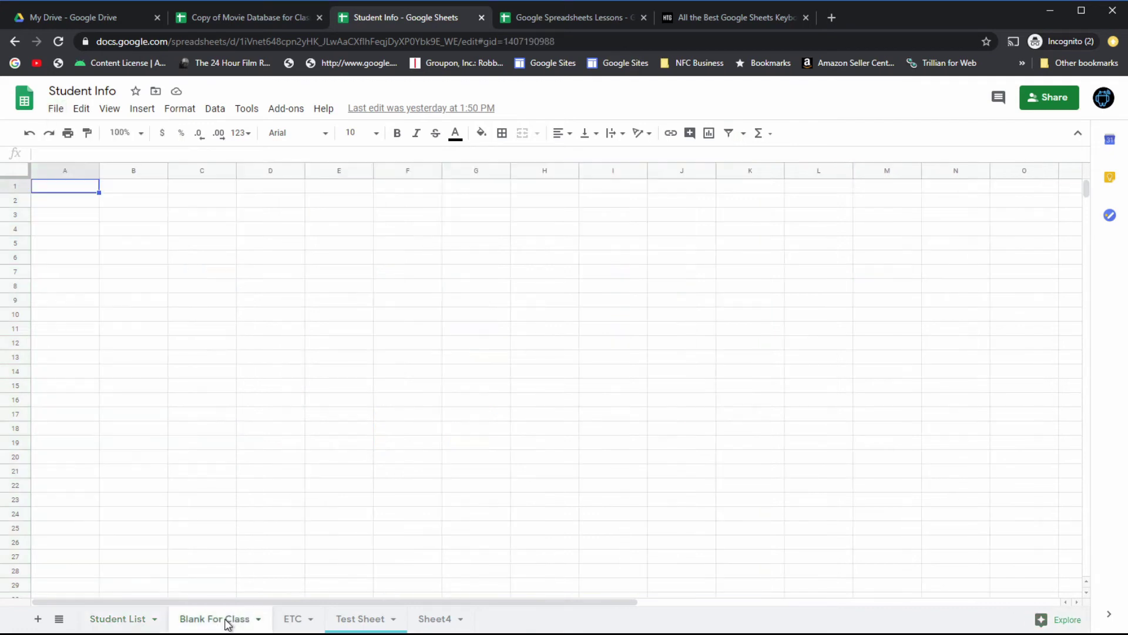
pyautogui.click(258, 620)
pyautogui.moveTo(233, 428)
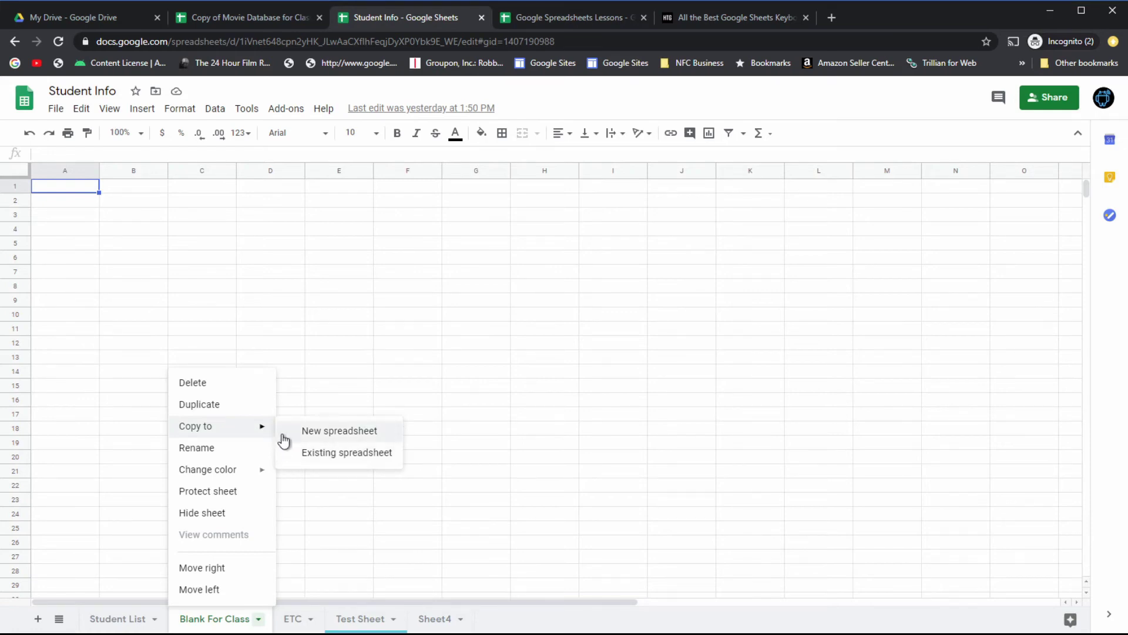
pyautogui.click(258, 248)
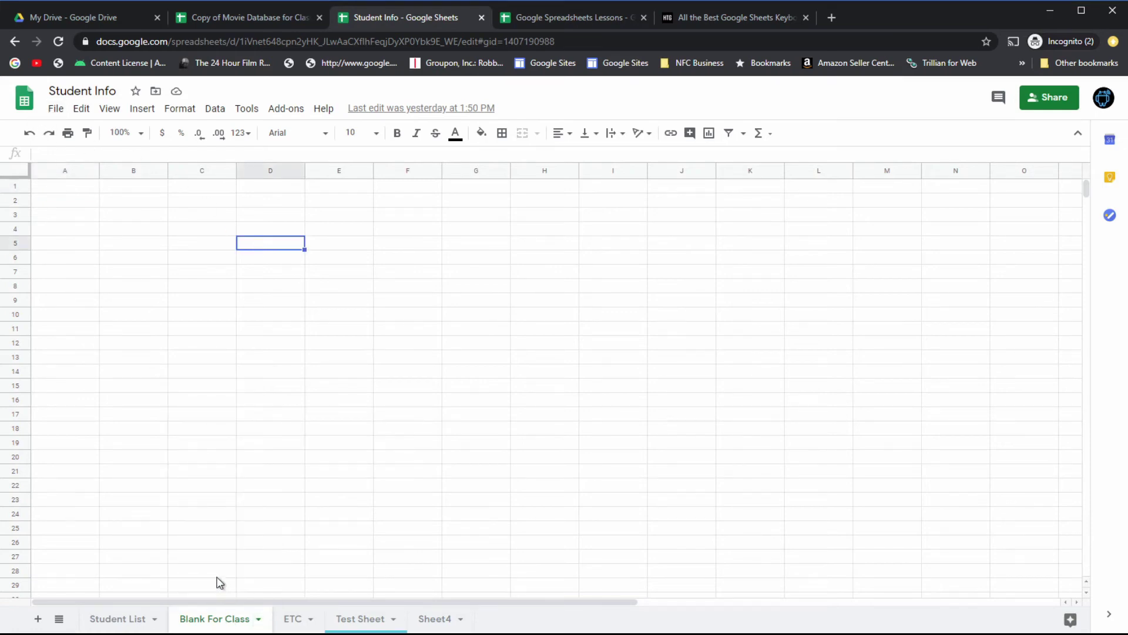
# Step: Examine the settings for copying the Student Info spreadsheet, browse destination folders from Google Sheets Training up to My Drive, and cancel the copy
pyautogui.click(56, 109)
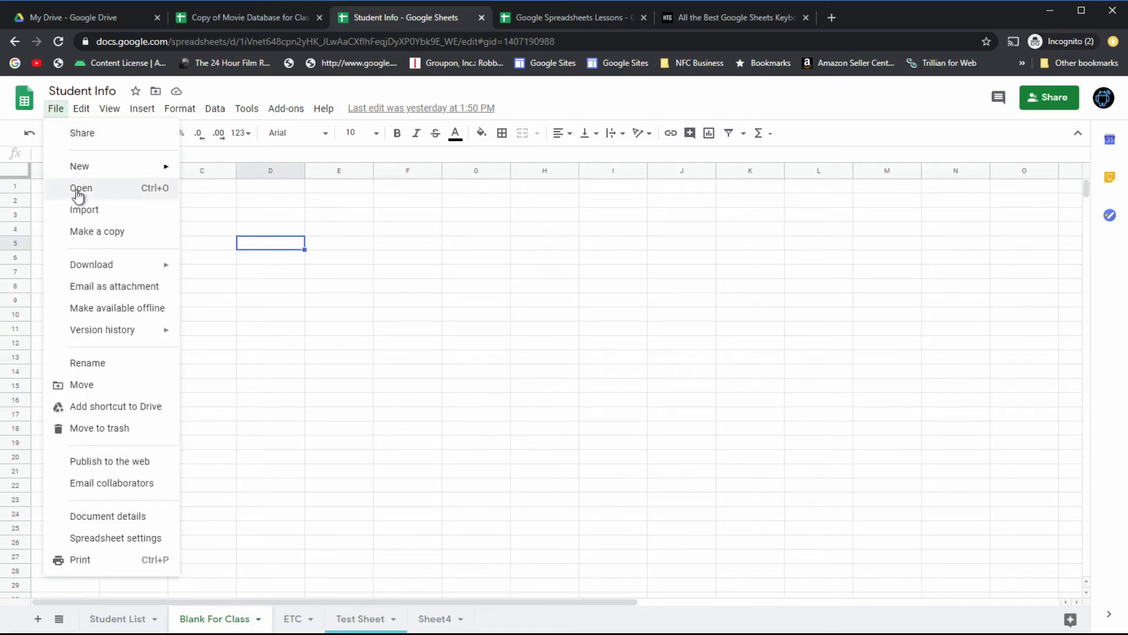
pyautogui.click(91, 231)
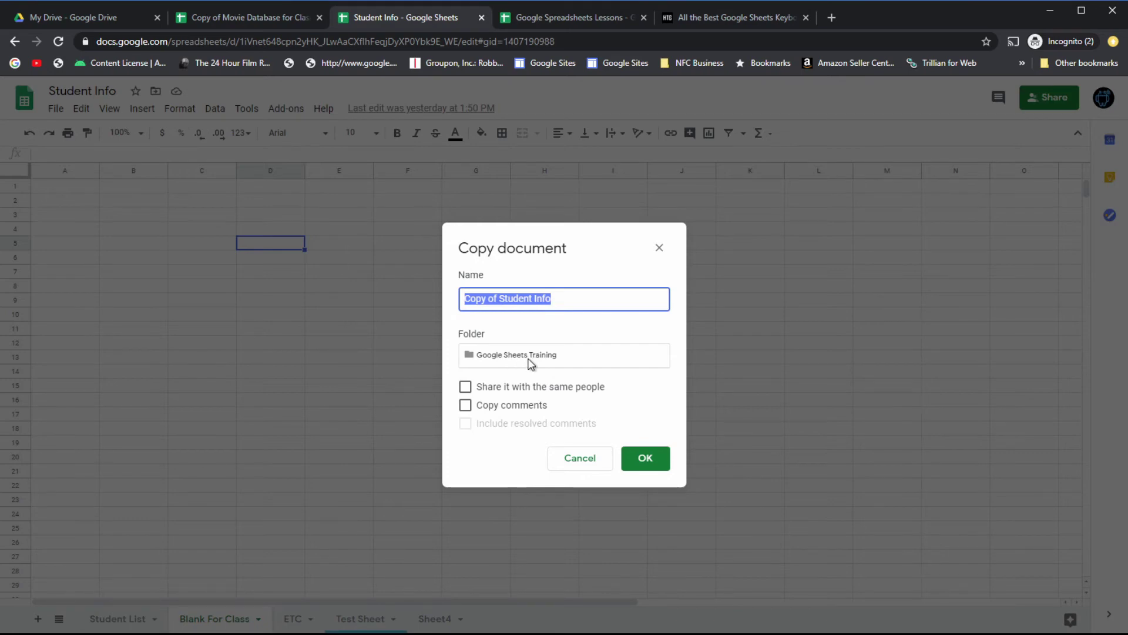
pyautogui.click(582, 365)
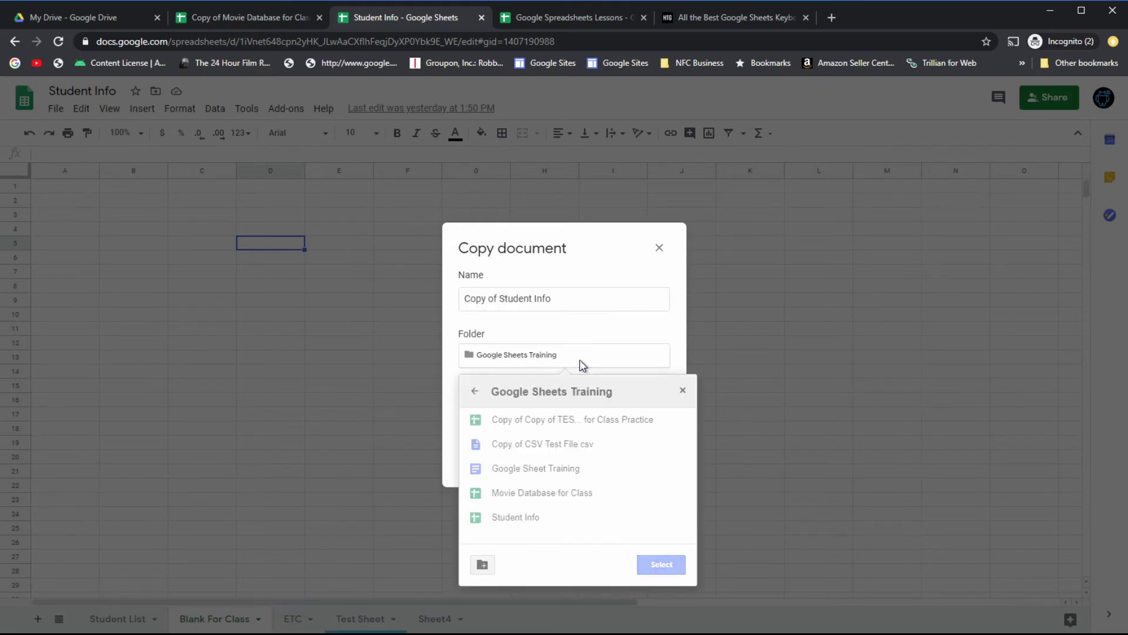
pyautogui.click(475, 392)
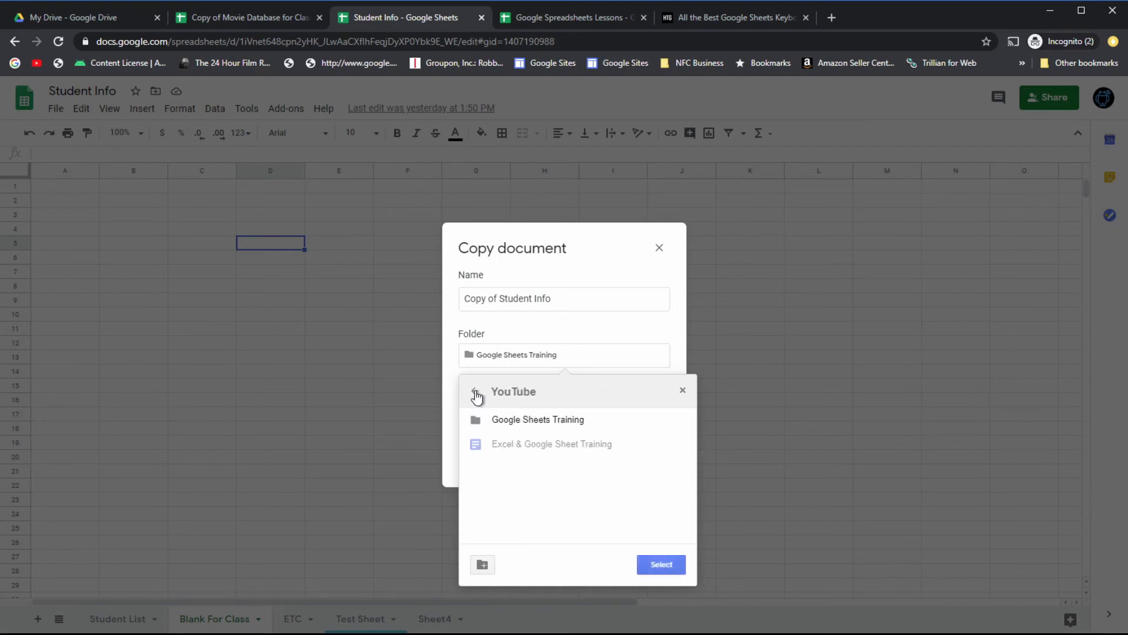
pyautogui.click(476, 394)
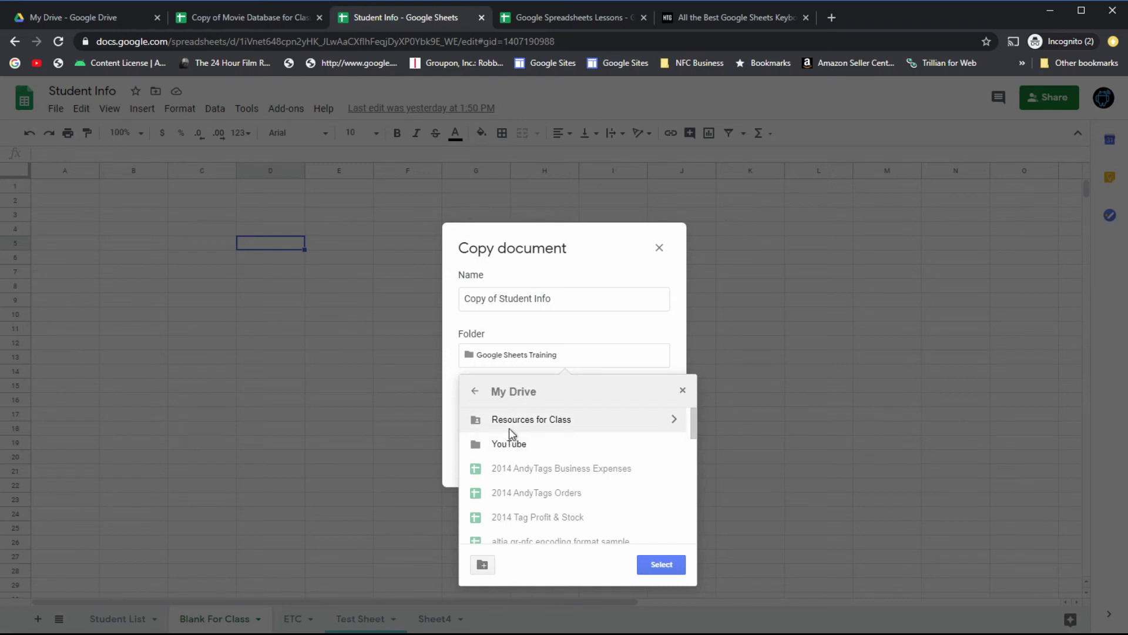
pyautogui.click(520, 447)
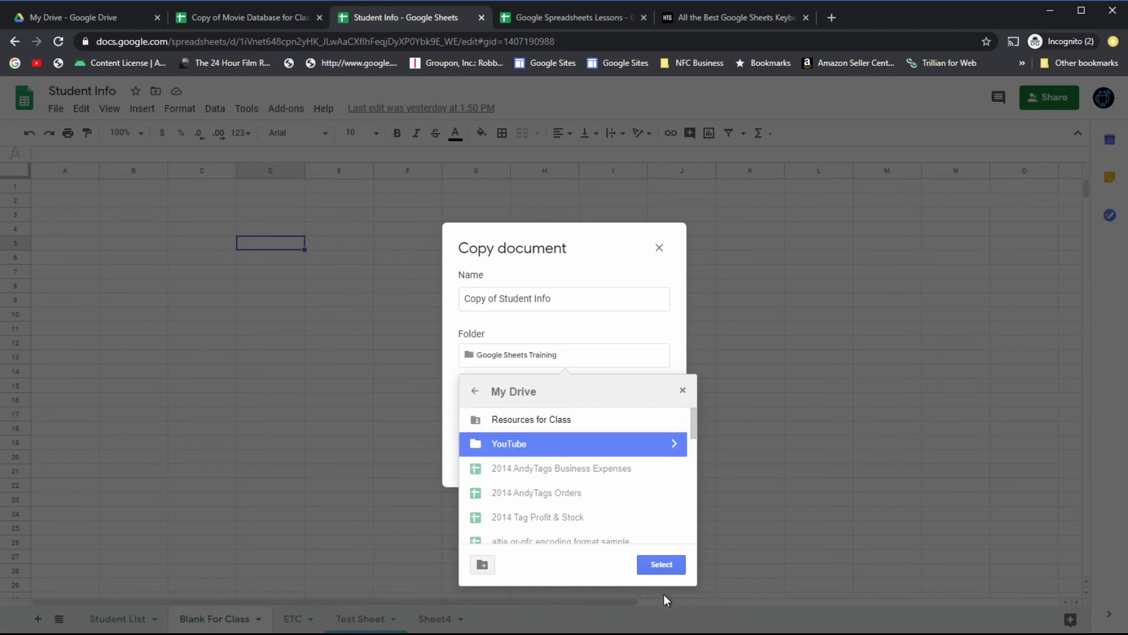
pyautogui.click(594, 270)
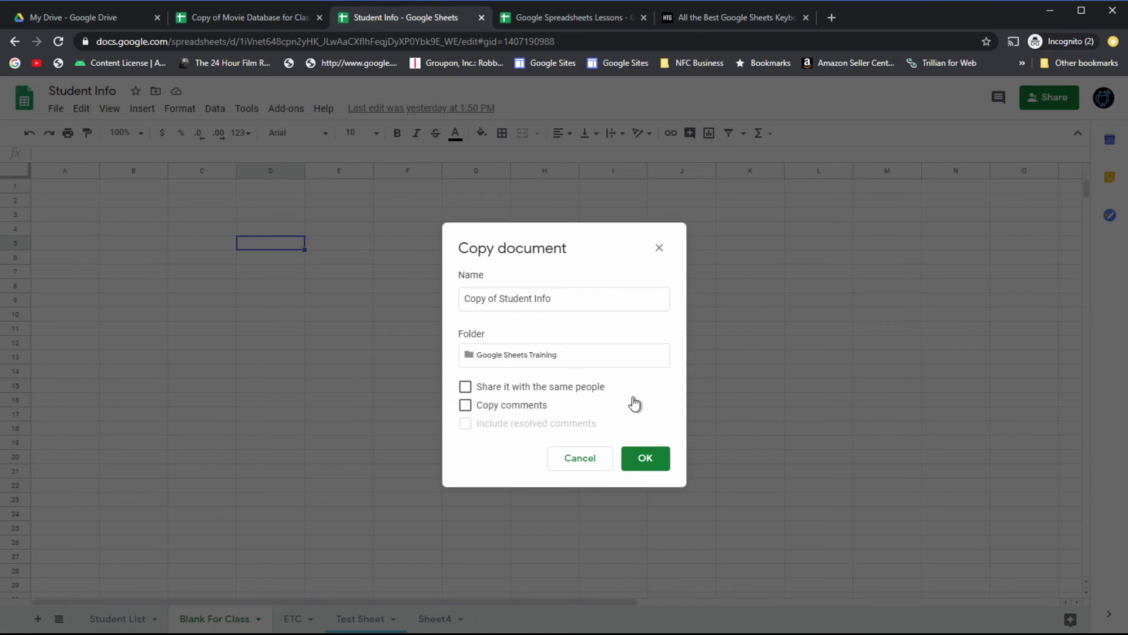
pyautogui.click(660, 247)
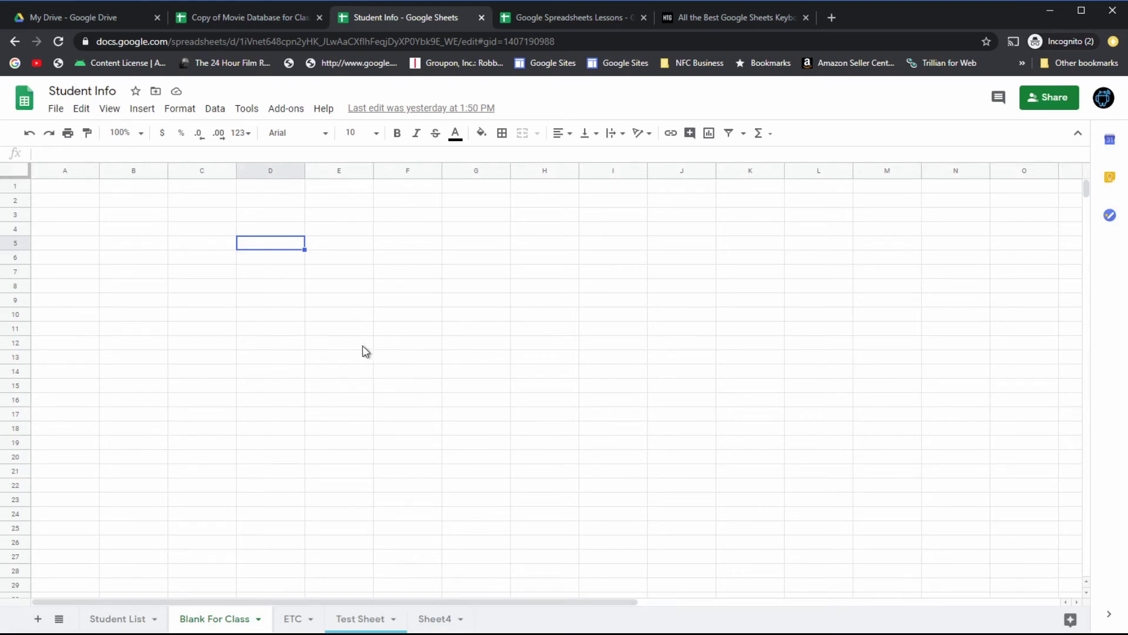
pyautogui.click(56, 108)
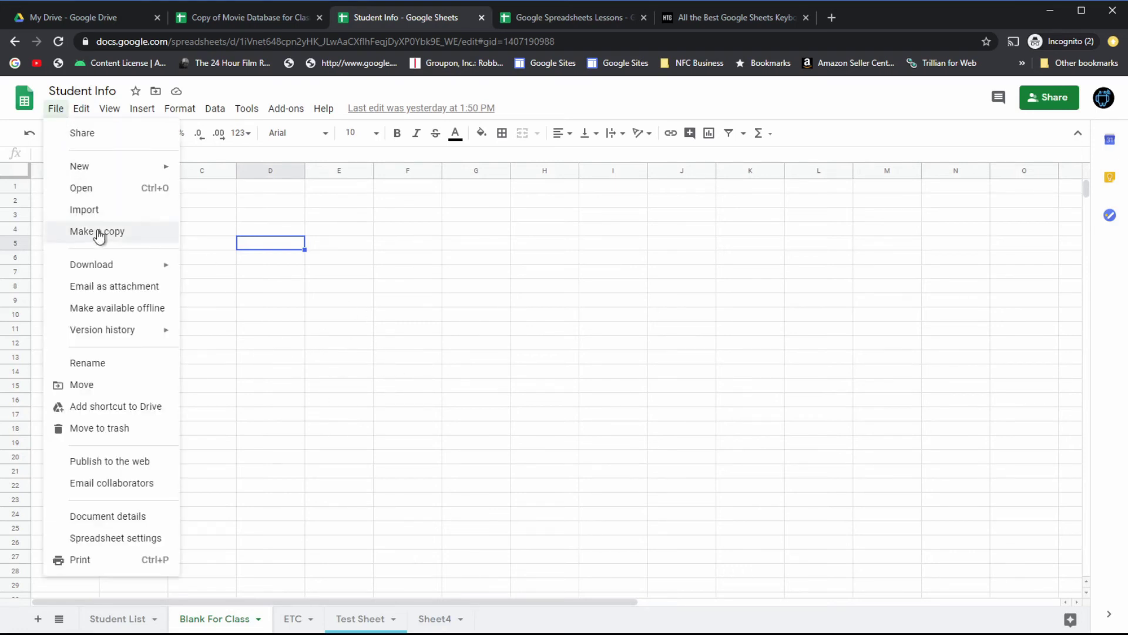
pyautogui.click(410, 274)
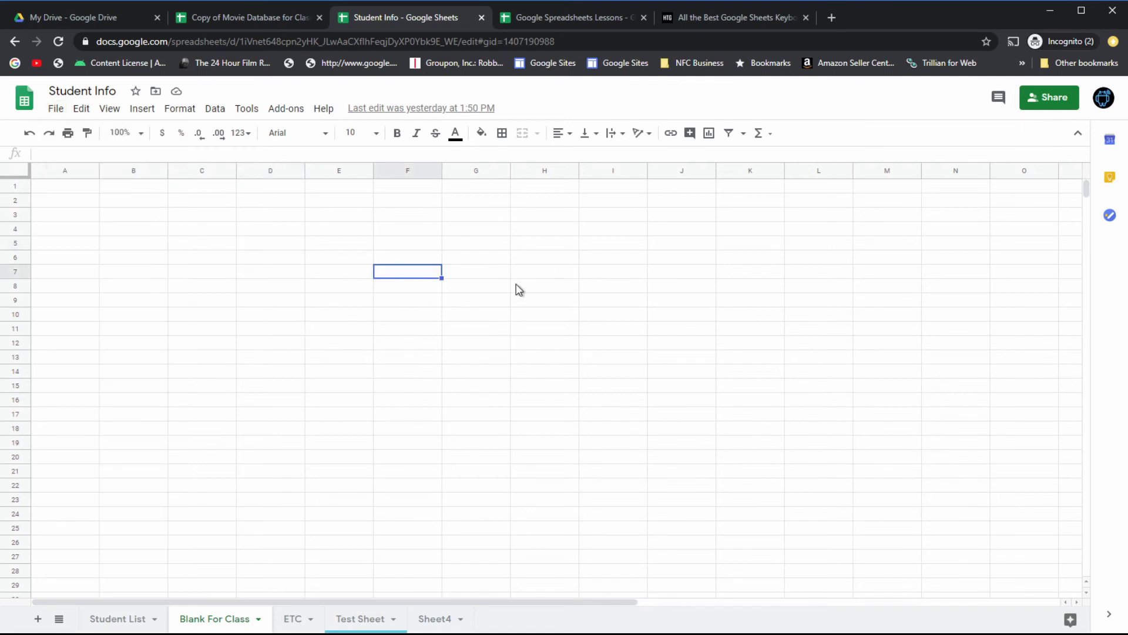